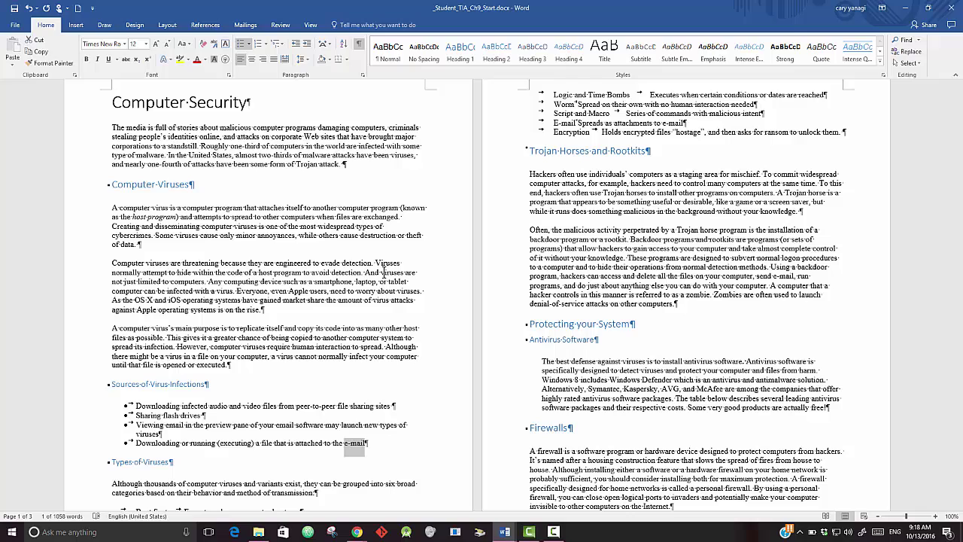
- Replace every occurrence of "email" with "e-mail" throughout the document
{"action": "left_click", "coordinate": [180, 216]}
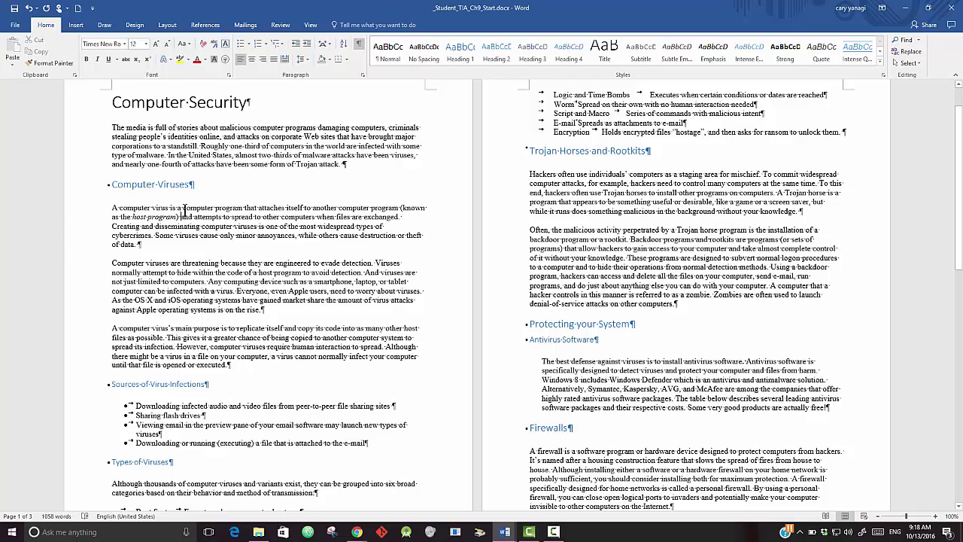
{"action": "left_click", "coordinate": [911, 52]}
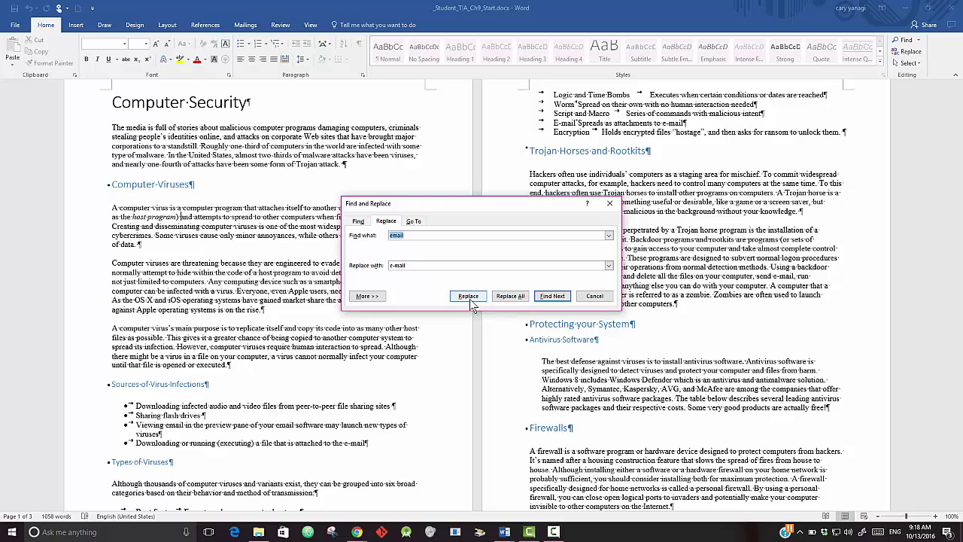
{"action": "left_click", "coordinate": [515, 298]}
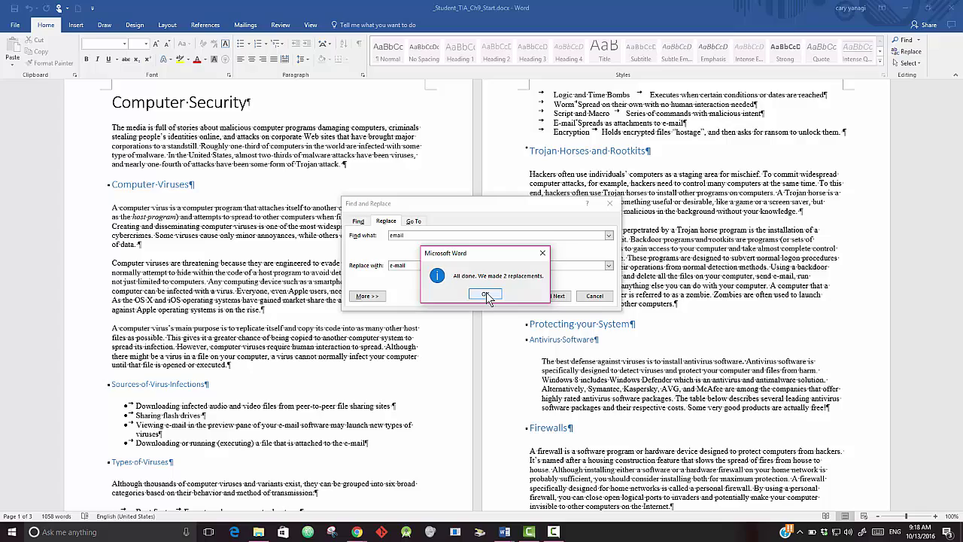
{"action": "left_click", "coordinate": [486, 295]}
{"action": "key", "text": "Escape"}
- Search the document for "malware"
{"action": "scroll", "coordinate": [675, 197], "scroll_direction": "up", "scroll_amount": 3}
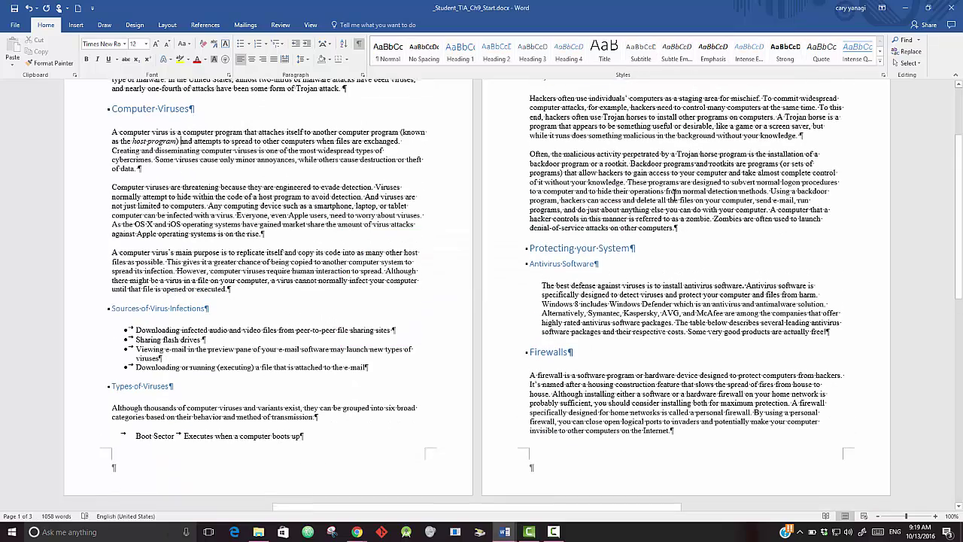
{"action": "scroll", "coordinate": [670, 200], "scroll_direction": "up", "scroll_amount": 1}
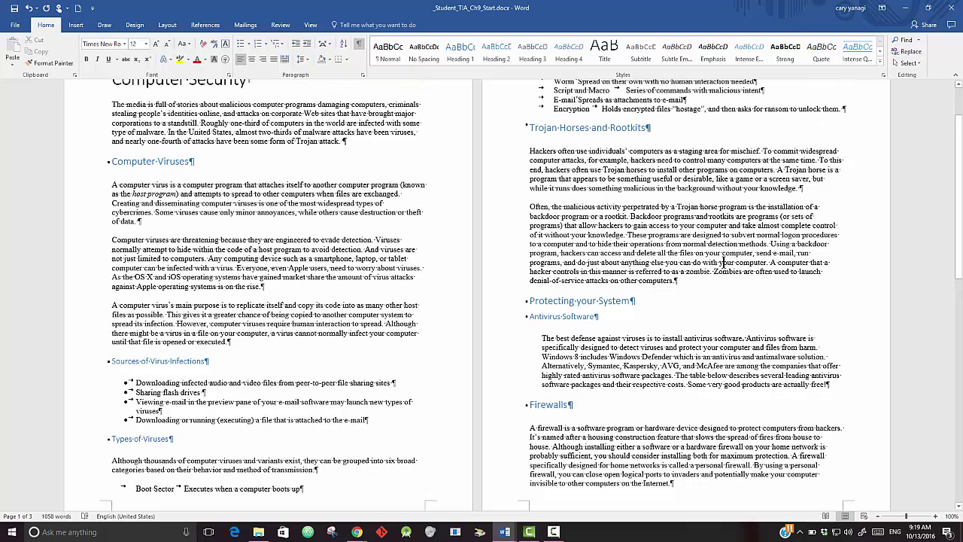
{"action": "left_click", "coordinate": [907, 40]}
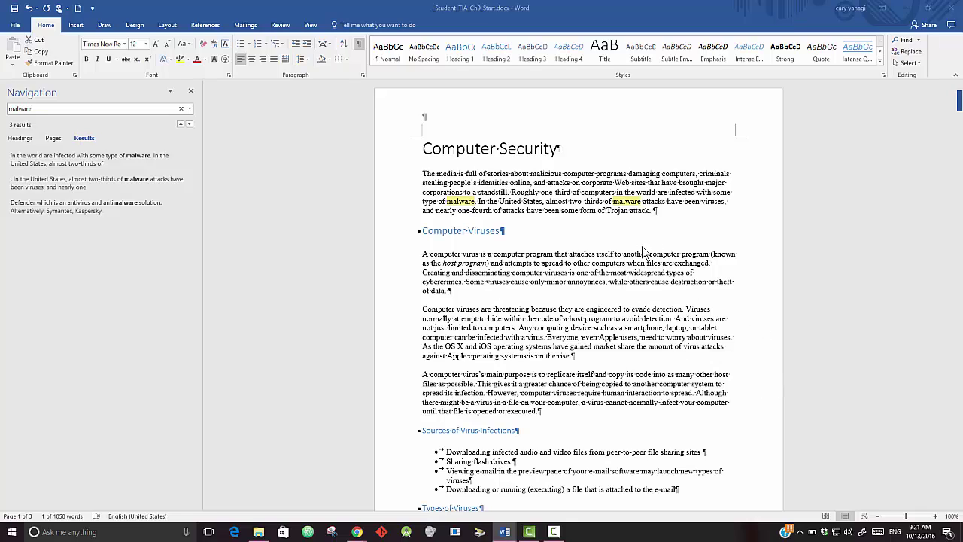
- Insert an endnote after the first "malware" defining it as software intended to gain access to, or damage or disable computer systems, for purposes of theft or fraud
{"action": "left_click", "coordinate": [477, 202]}
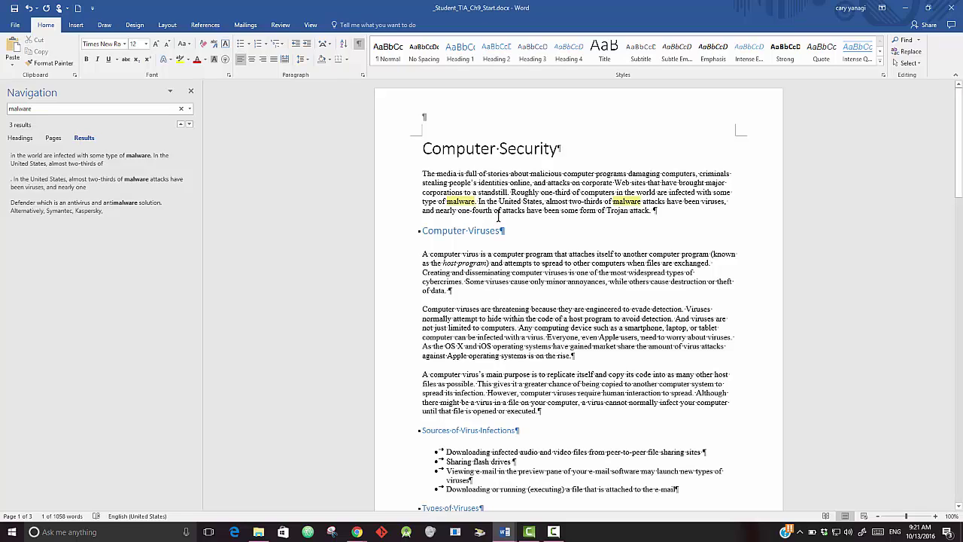
{"action": "left_click", "coordinate": [477, 202]}
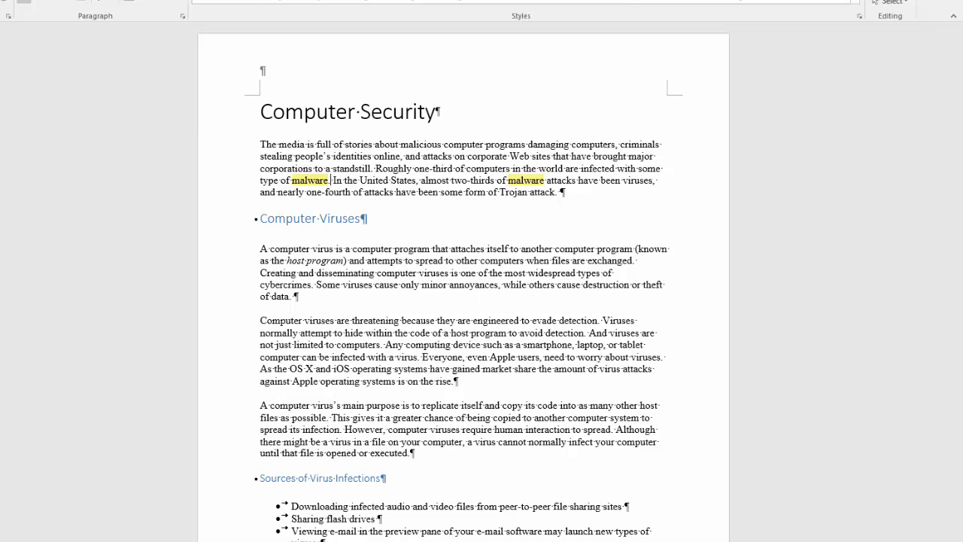
{"action": "key", "text": "alt+s"}
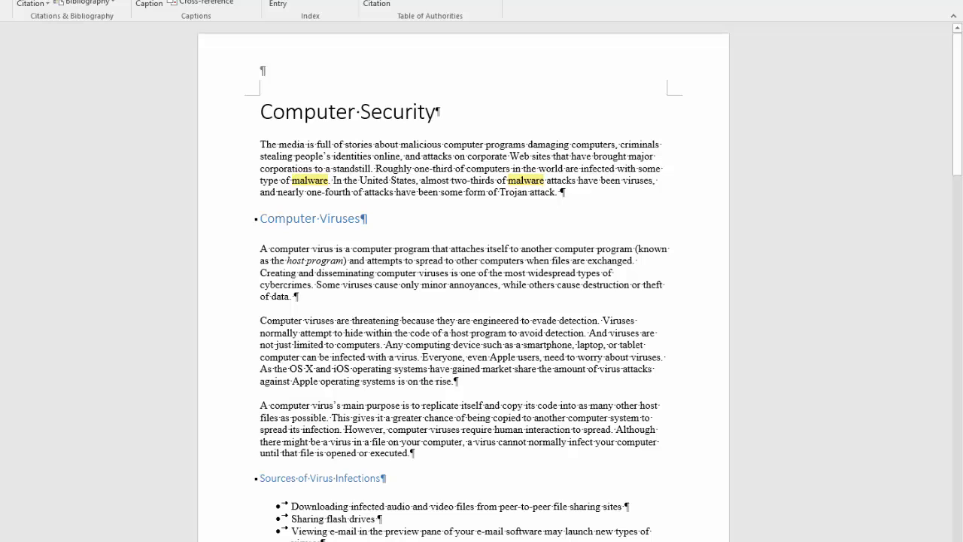
{"action": "key", "text": "ctrl+End"}
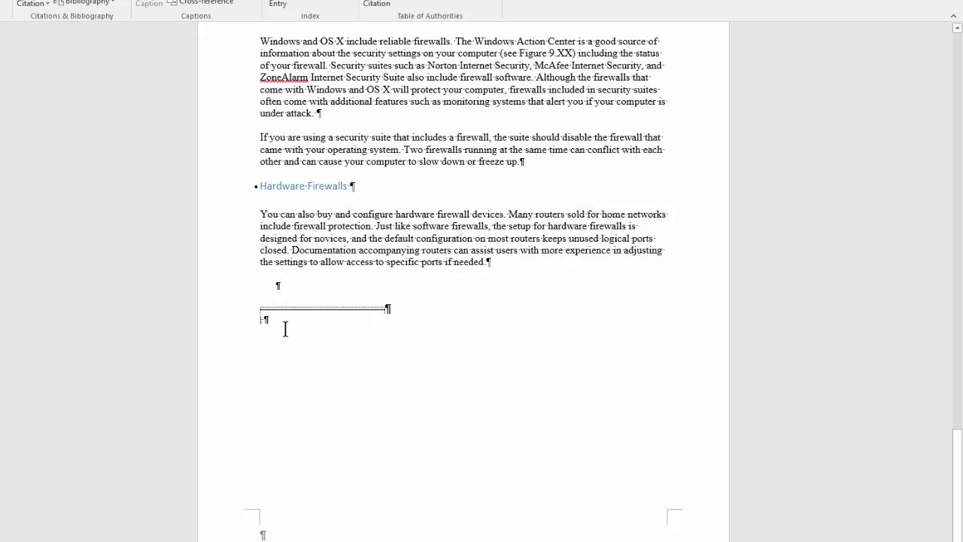
{"action": "type", "text": "Malware is defined as software that is intended to gain access to, or damage or disable computer systems, for the purposes of theft or fraud."}
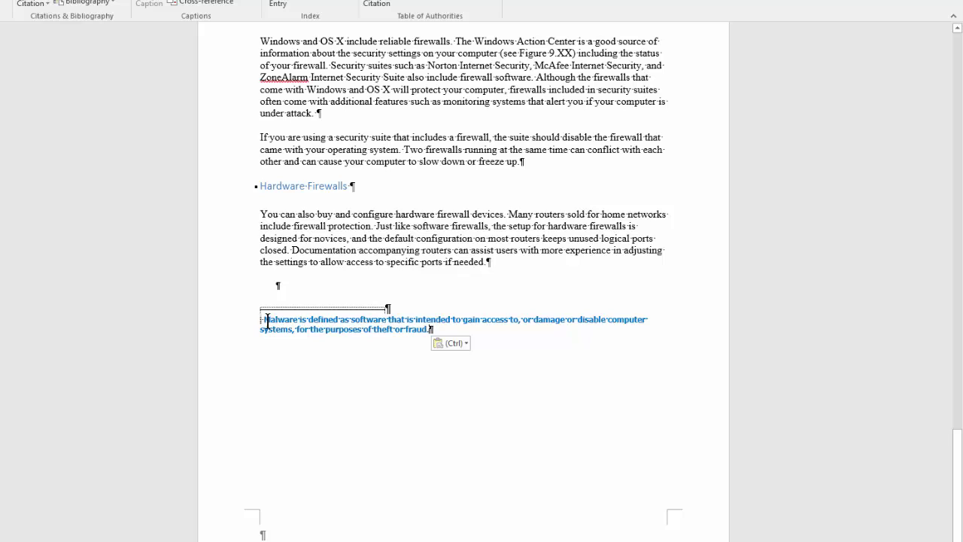
- Format the endnote's definition text with the Automatic font color and a font size of 10
{"action": "left_click_drag", "start_coordinate": [264, 320], "coordinate": [429, 331]}
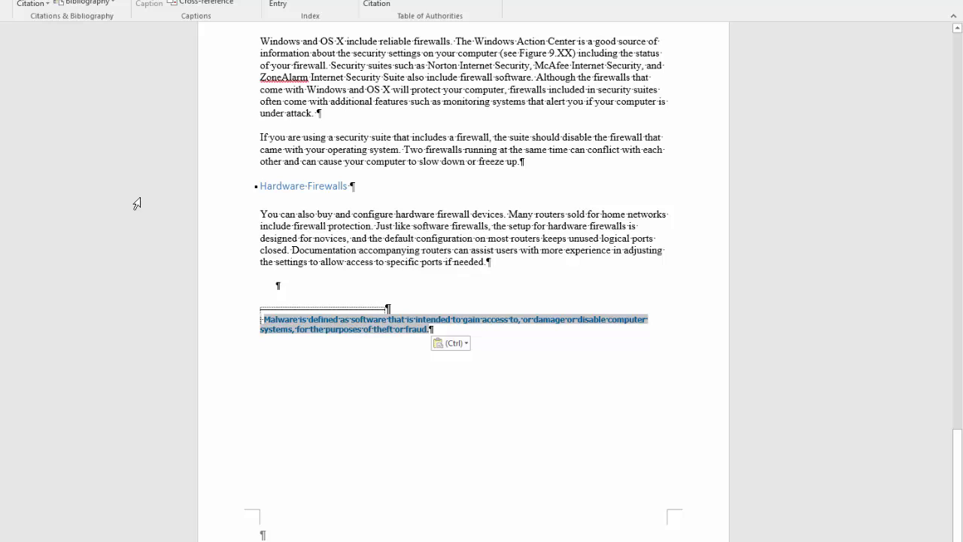
{"action": "right_click", "coordinate": [349, 317]}
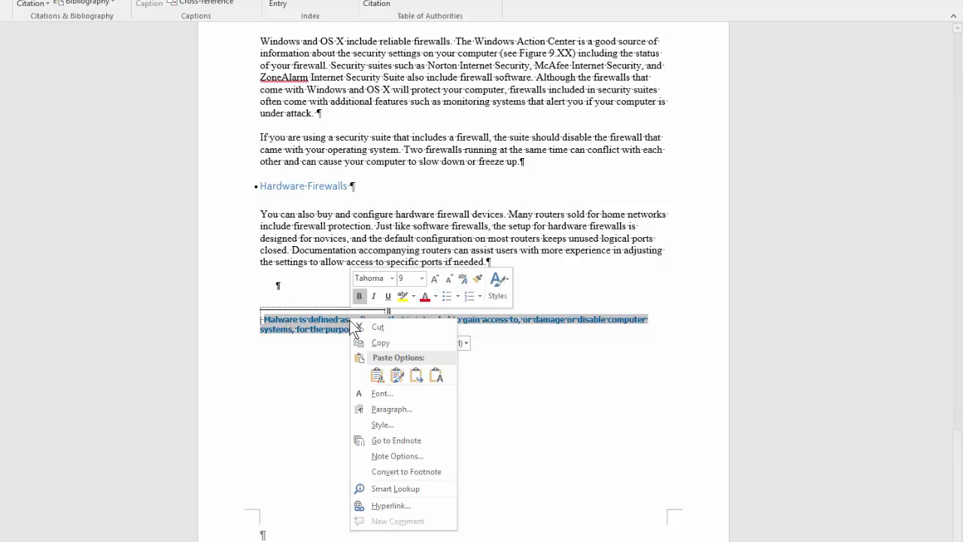
{"action": "left_click", "coordinate": [393, 392]}
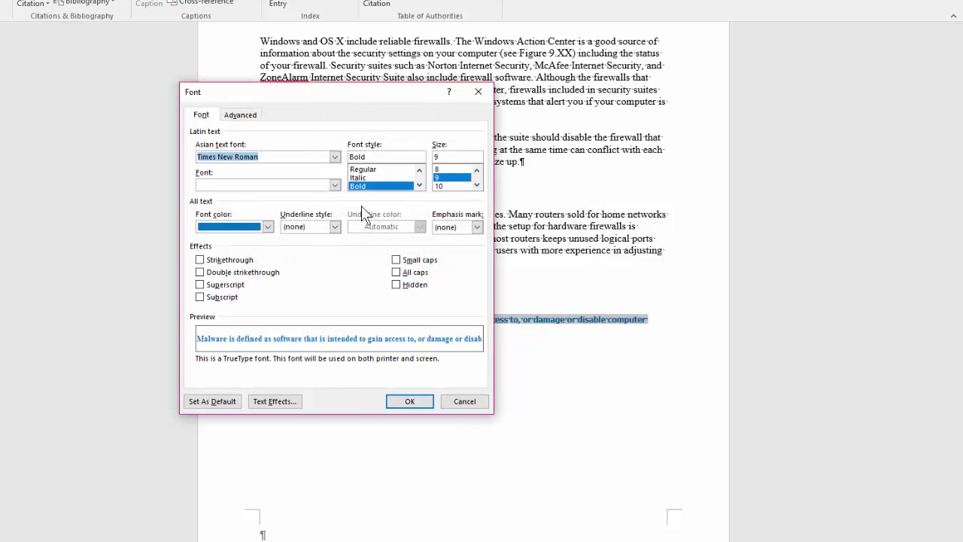
{"action": "left_click", "coordinate": [267, 226]}
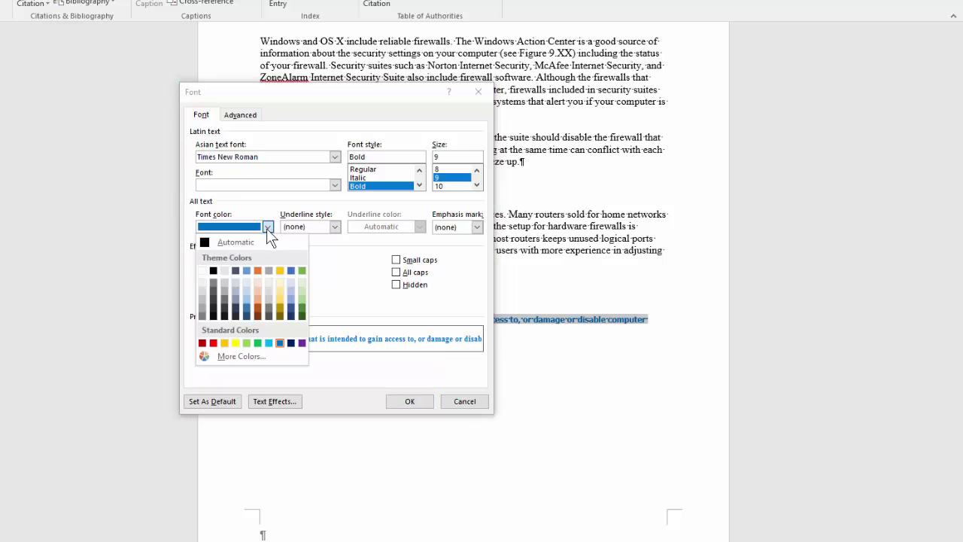
{"action": "left_click", "coordinate": [219, 244]}
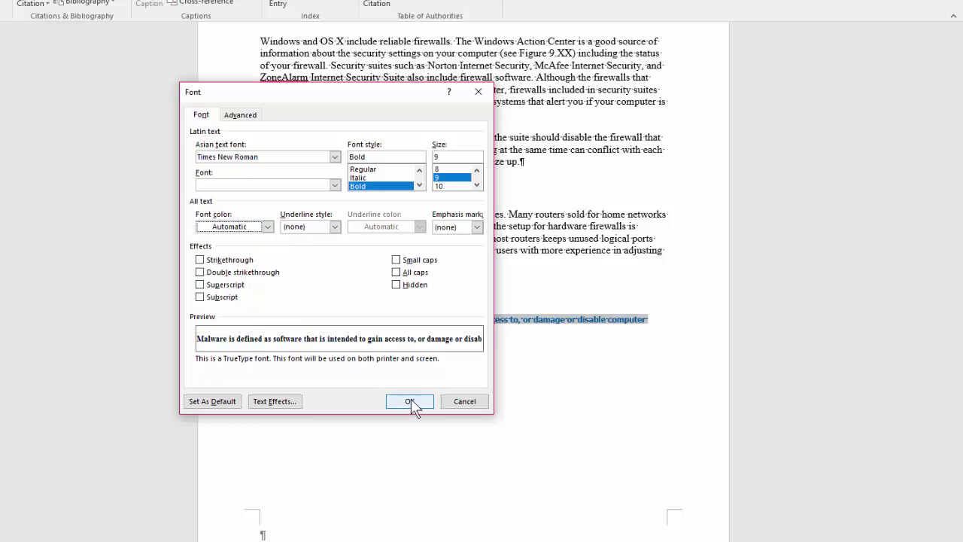
{"action": "left_click", "coordinate": [476, 184]}
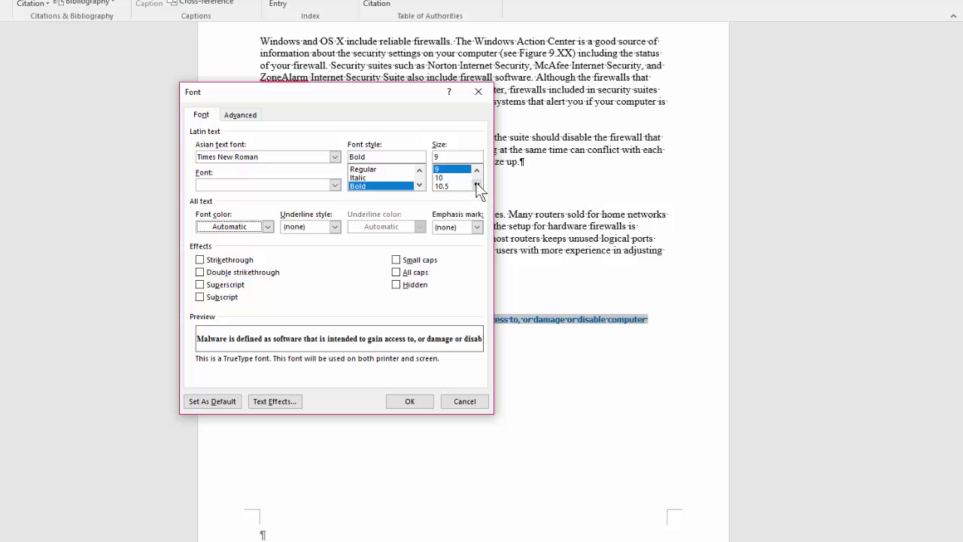
{"action": "left_click", "coordinate": [447, 178]}
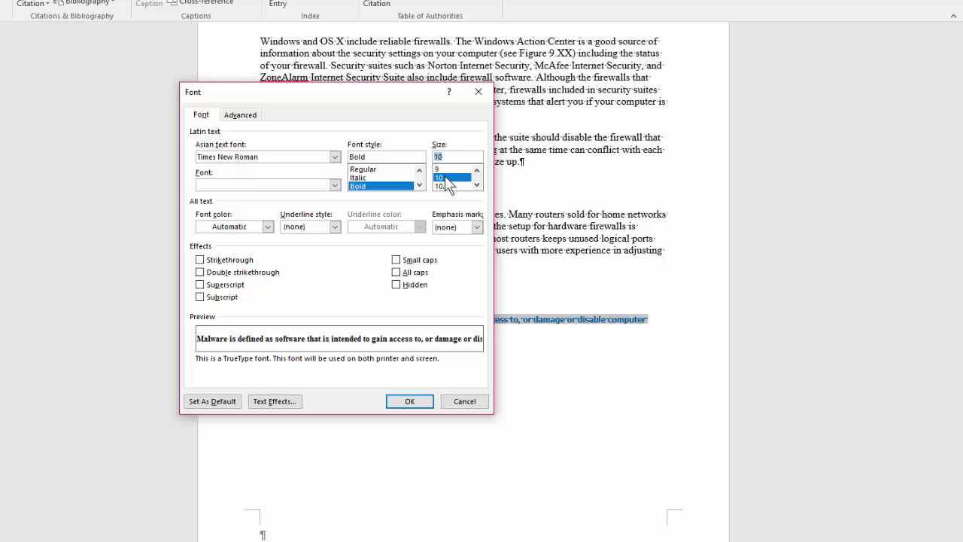
{"action": "left_click", "coordinate": [410, 401]}
{"action": "left_click", "coordinate": [393, 382]}
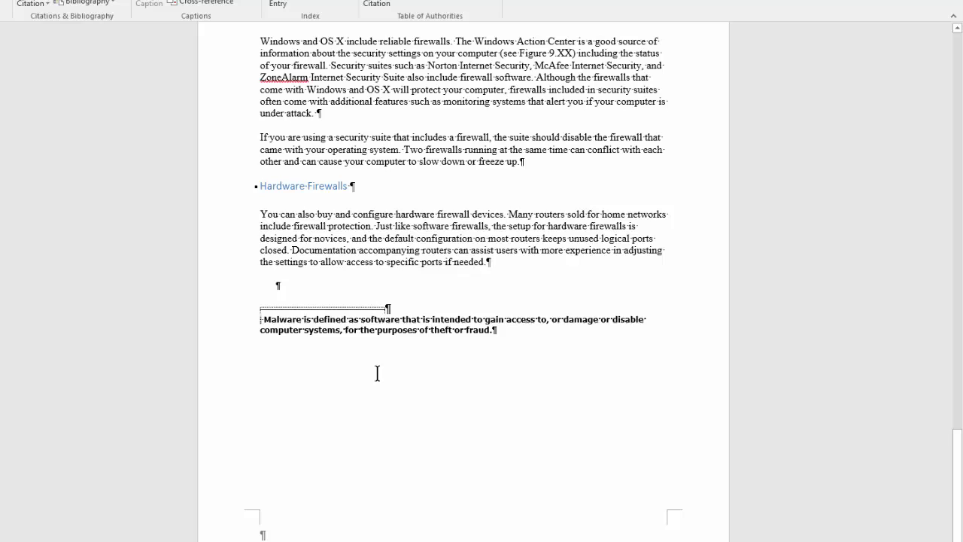
- Set the font style of the whole endnote text to Regular
{"action": "left_click", "coordinate": [442, 330]}
{"action": "left_click_drag", "start_coordinate": [268, 322], "coordinate": [496, 329]}
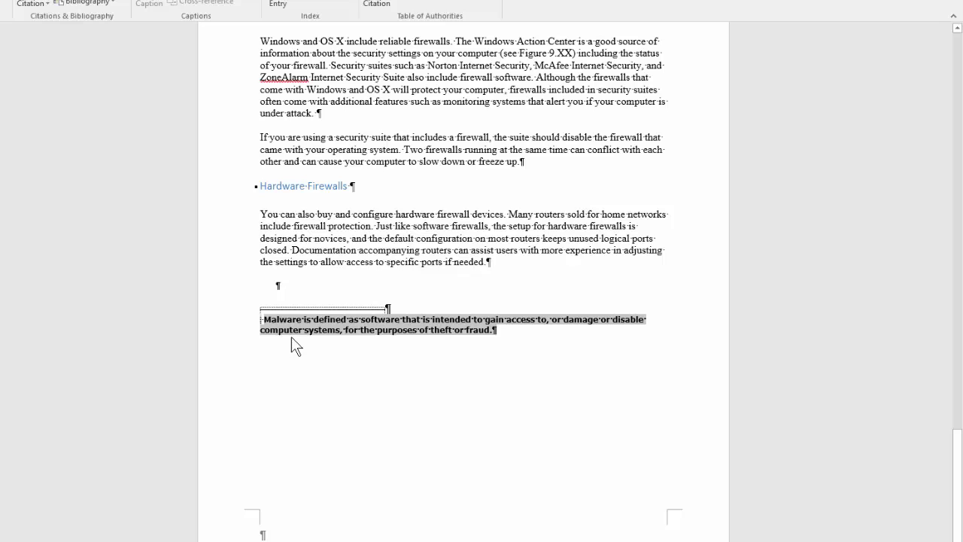
{"action": "right_click", "coordinate": [340, 326]}
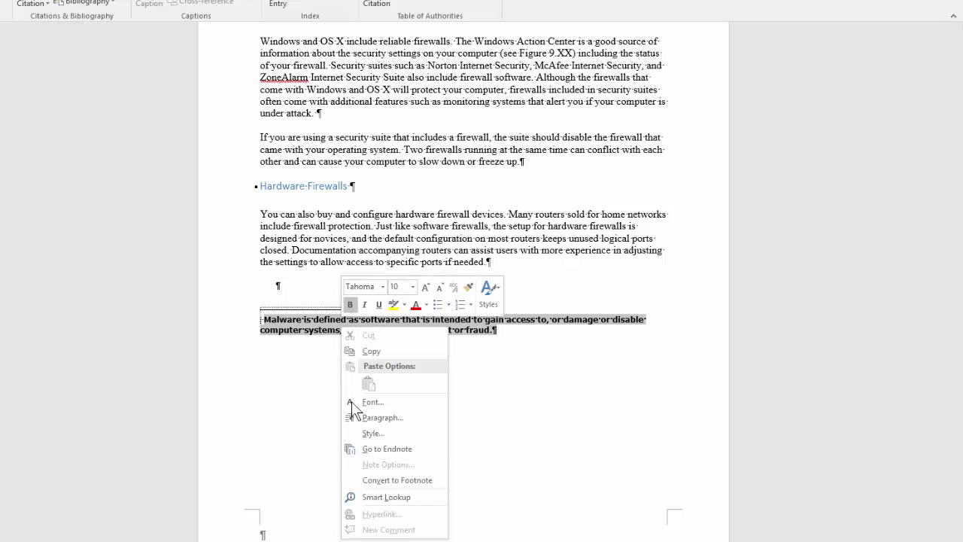
{"action": "left_click", "coordinate": [383, 404]}
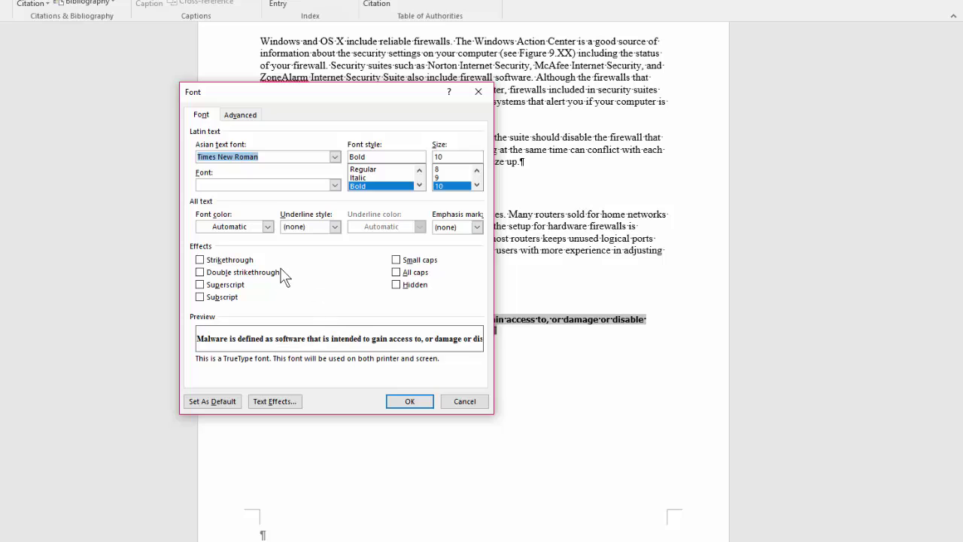
{"action": "left_click", "coordinate": [369, 169]}
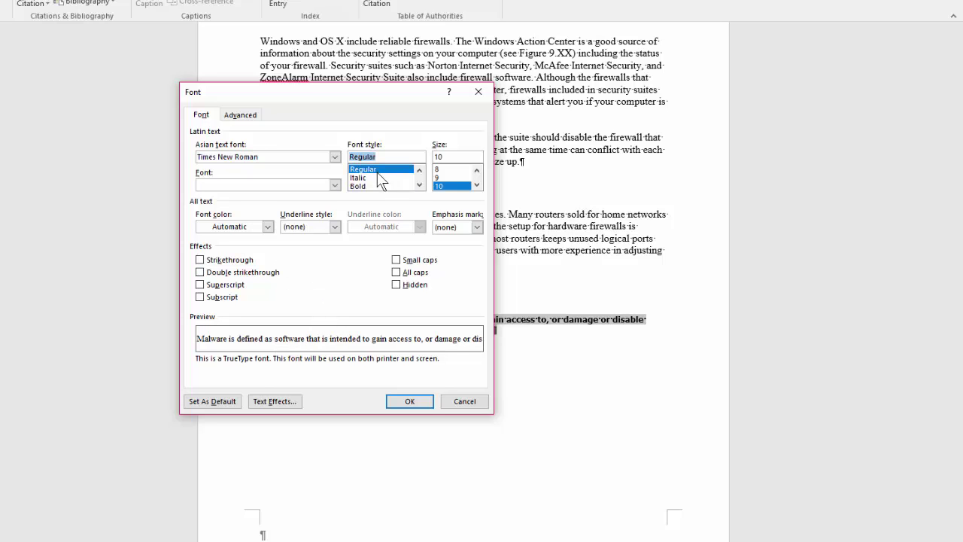
{"action": "left_click", "coordinate": [417, 400]}
{"action": "left_click", "coordinate": [422, 400]}
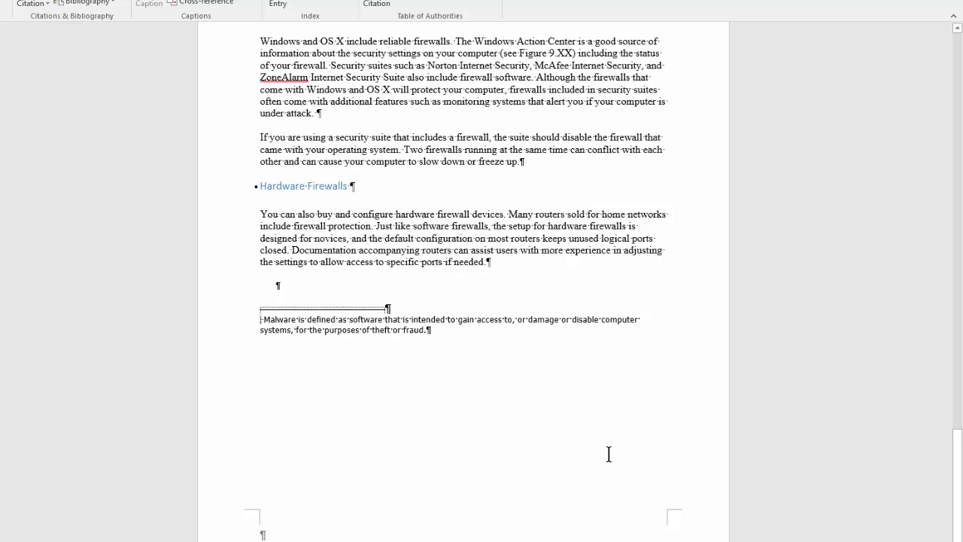
- Select the tabbed list under Types of Viruses, from Boot Sector through Encryption
{"action": "key", "text": "ctrl+Home"}
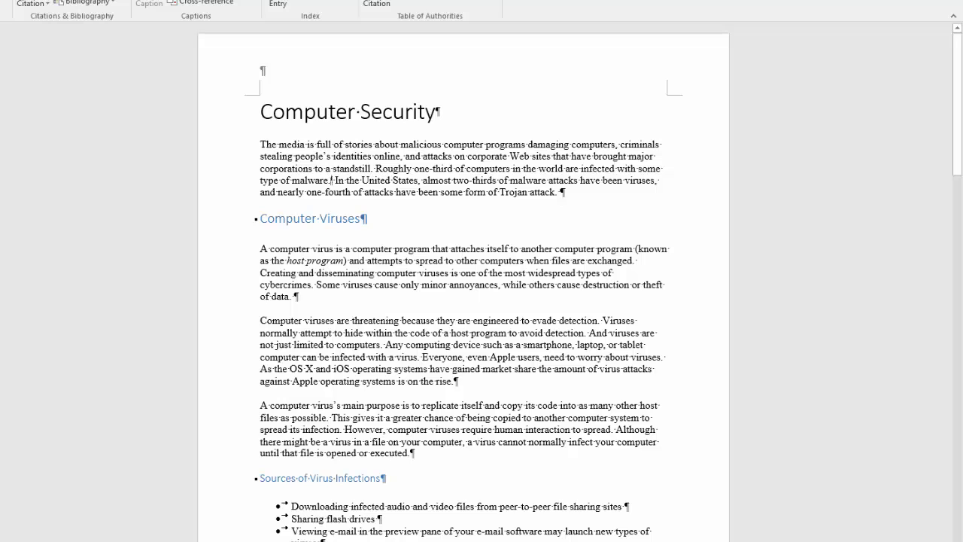
{"action": "scroll", "coordinate": [180, 183], "scroll_direction": "down", "scroll_amount": 3}
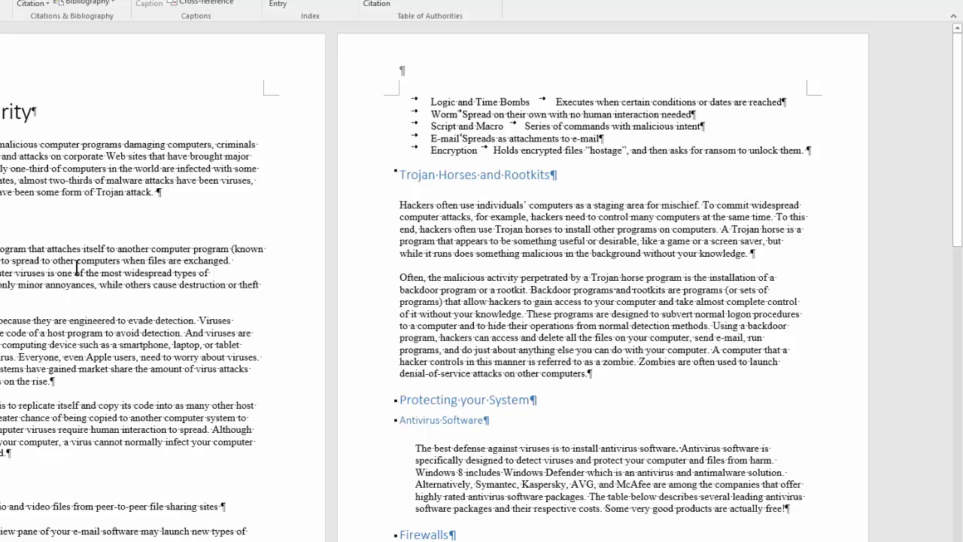
{"action": "scroll", "coordinate": [482, 301], "scroll_direction": "down", "scroll_amount": 2}
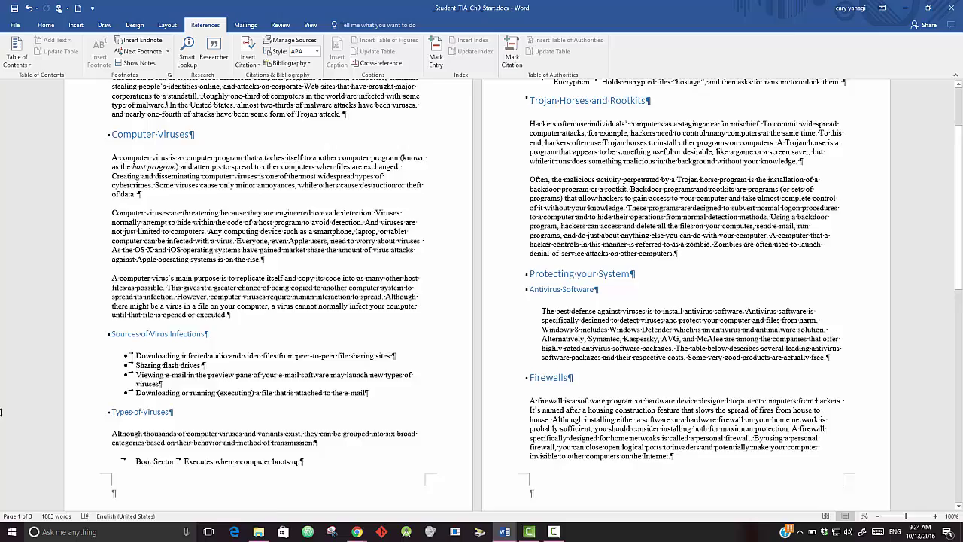
{"action": "scroll", "coordinate": [2, 412], "scroll_direction": "down", "scroll_amount": 3}
{"action": "scroll", "coordinate": [30, 380], "scroll_direction": "up", "scroll_amount": 5}
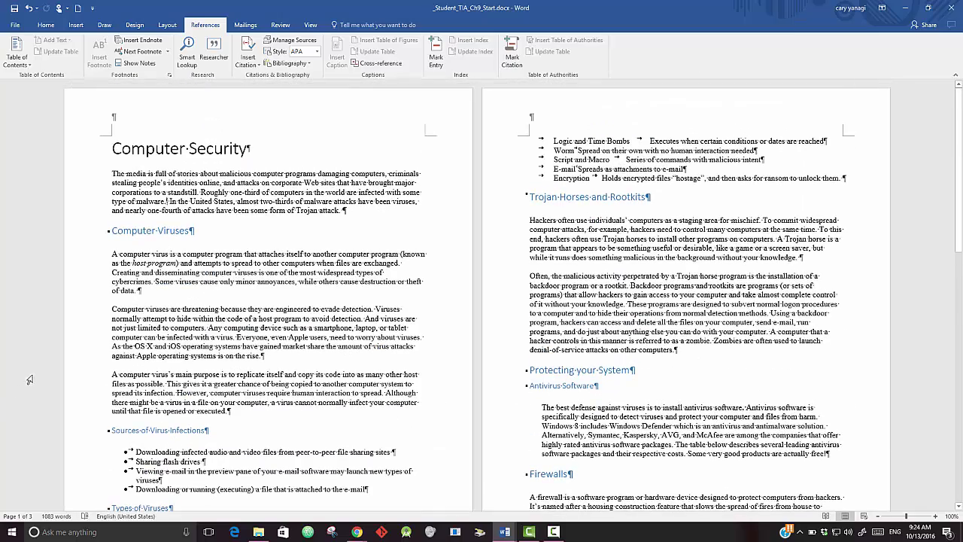
{"action": "scroll", "coordinate": [10, 397], "scroll_direction": "down", "scroll_amount": 3}
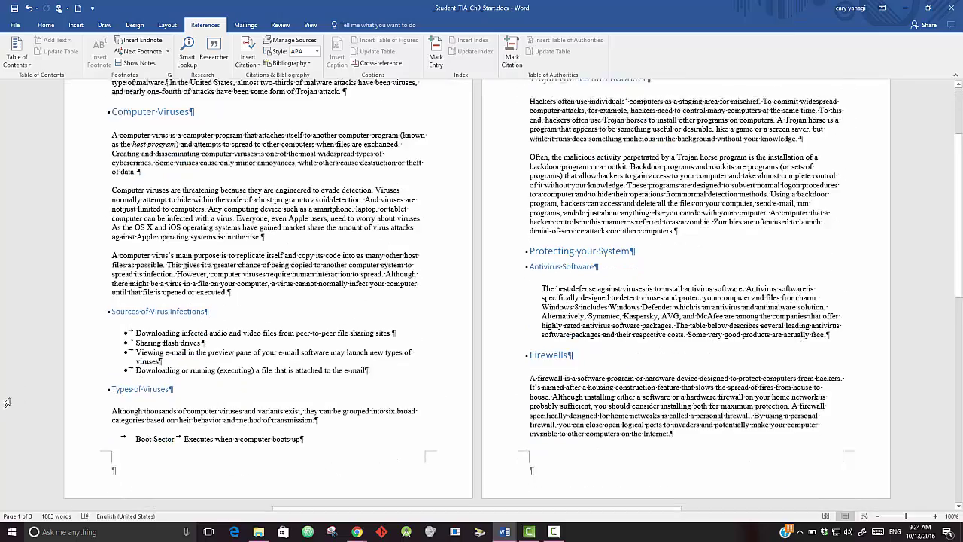
{"action": "scroll", "coordinate": [6, 403], "scroll_direction": "down", "scroll_amount": 1}
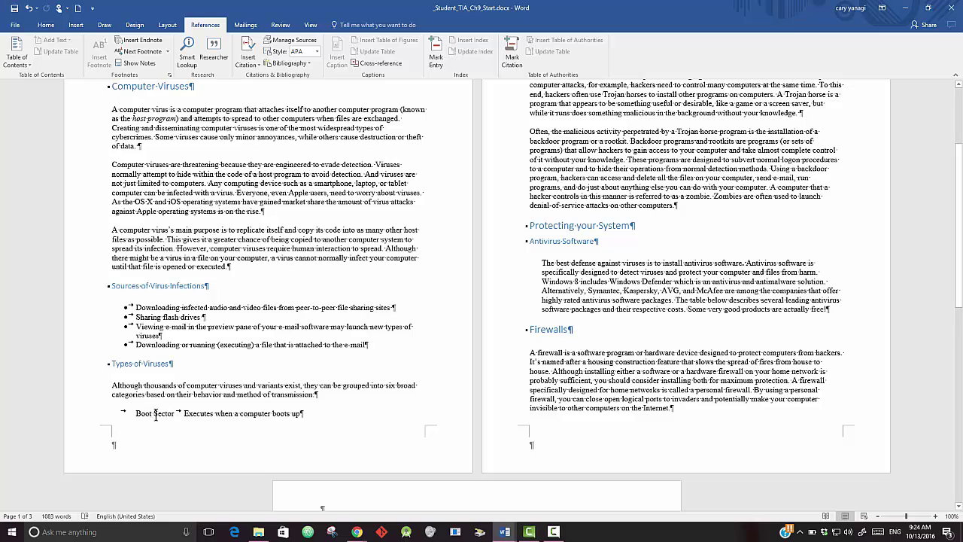
{"action": "left_click_drag", "start_coordinate": [122, 411], "coordinate": [316, 433]}
{"action": "left_click_drag", "start_coordinate": [395, 384], "coordinate": [847, 177]}
- Display the ruler and give the selected virus types list a right tab at 1.5 inches and a left tab at 2 inches
{"action": "left_click", "coordinate": [46, 25]}
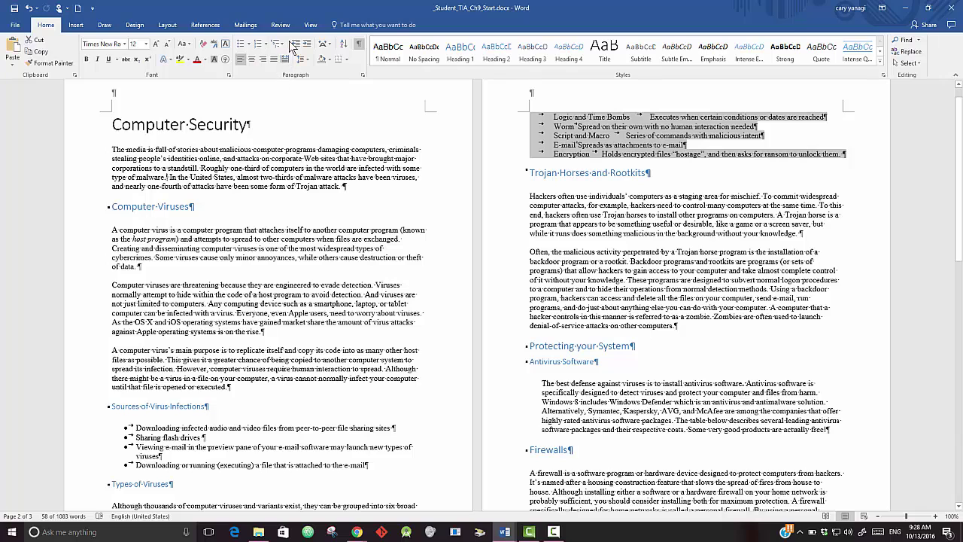
{"action": "left_click", "coordinate": [311, 25]}
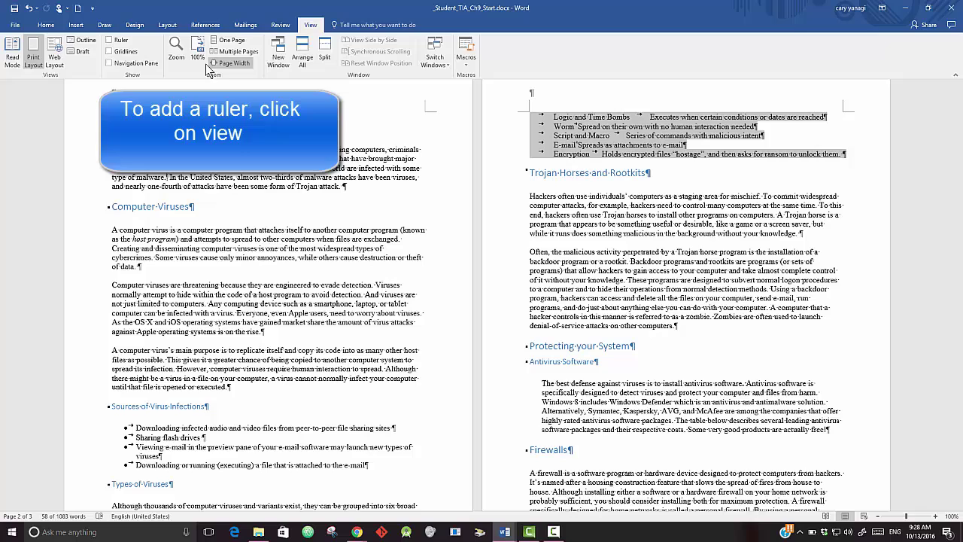
{"action": "left_click", "coordinate": [109, 40]}
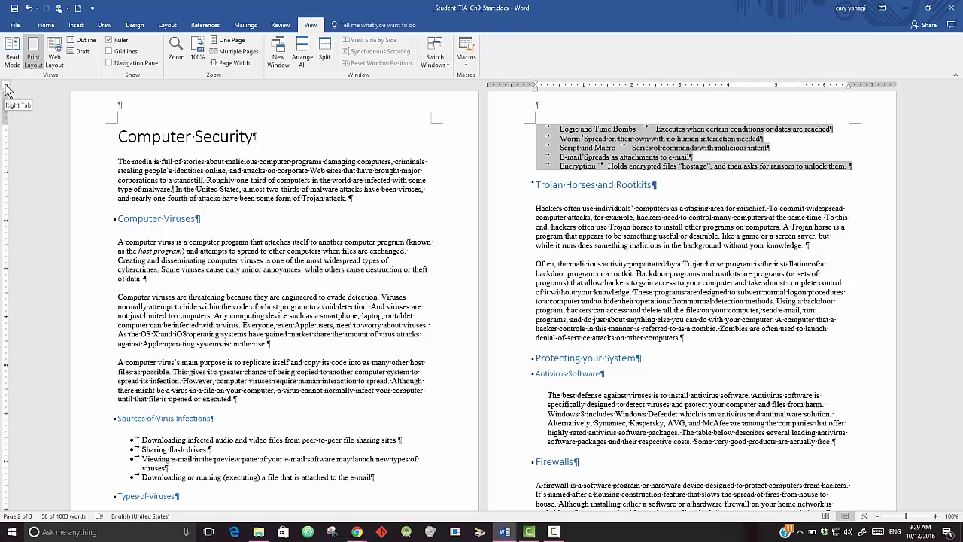
{"action": "left_click", "coordinate": [608, 86]}
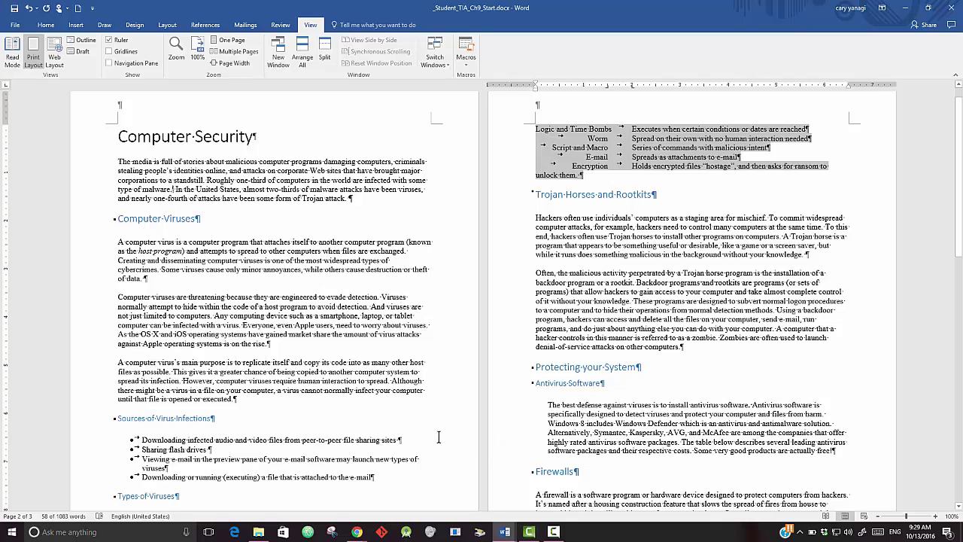
{"action": "scroll", "coordinate": [522, 431], "scroll_direction": "down", "scroll_amount": 1}
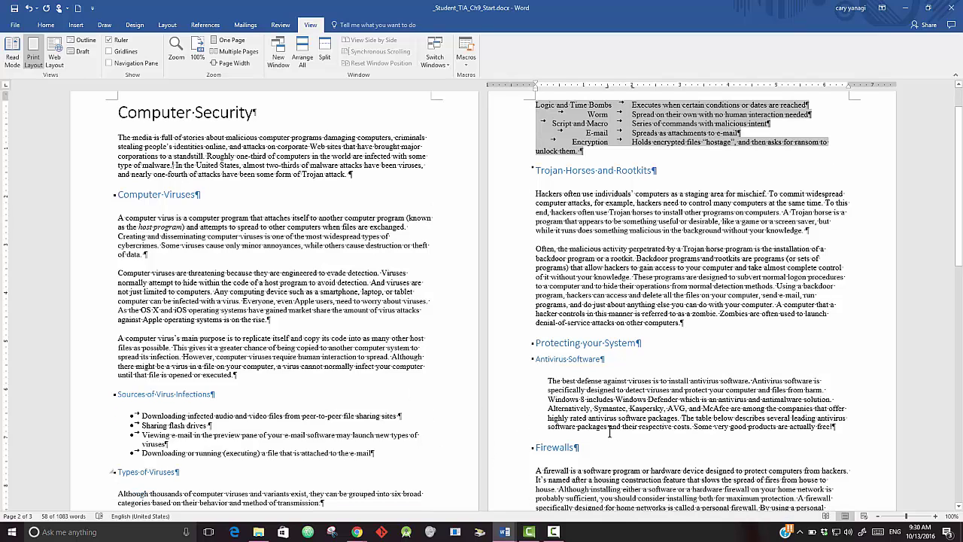
- Insert a table with 3 columns and 4 rows on a new line below the Antivirus Software paragraph
{"action": "left_click", "coordinate": [833, 427]}
{"action": "left_click", "coordinate": [838, 426]}
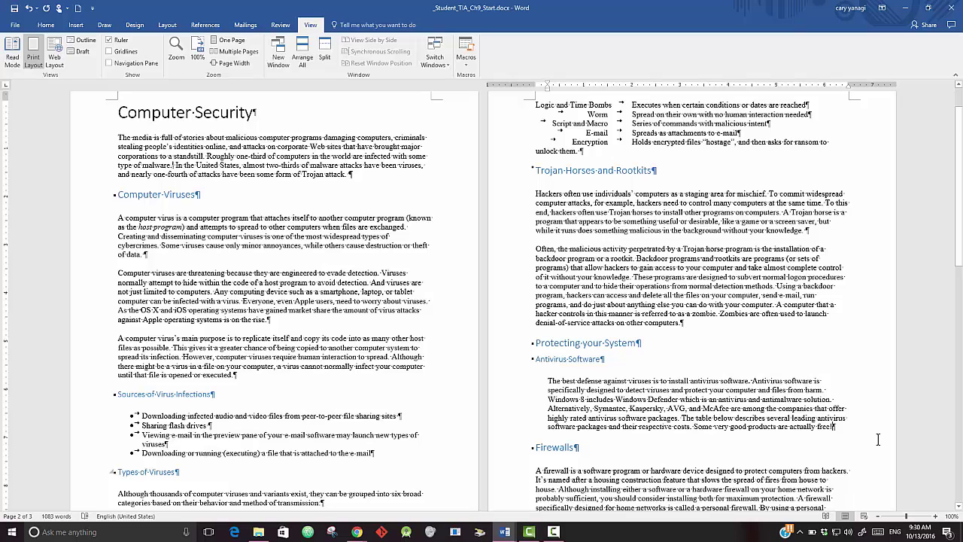
{"action": "key", "text": "Return"}
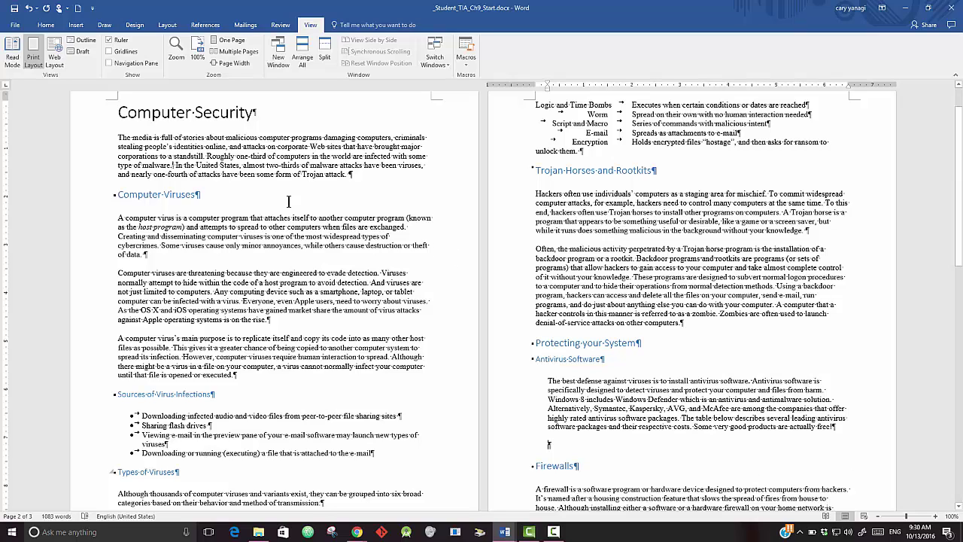
{"action": "left_click", "coordinate": [75, 27]}
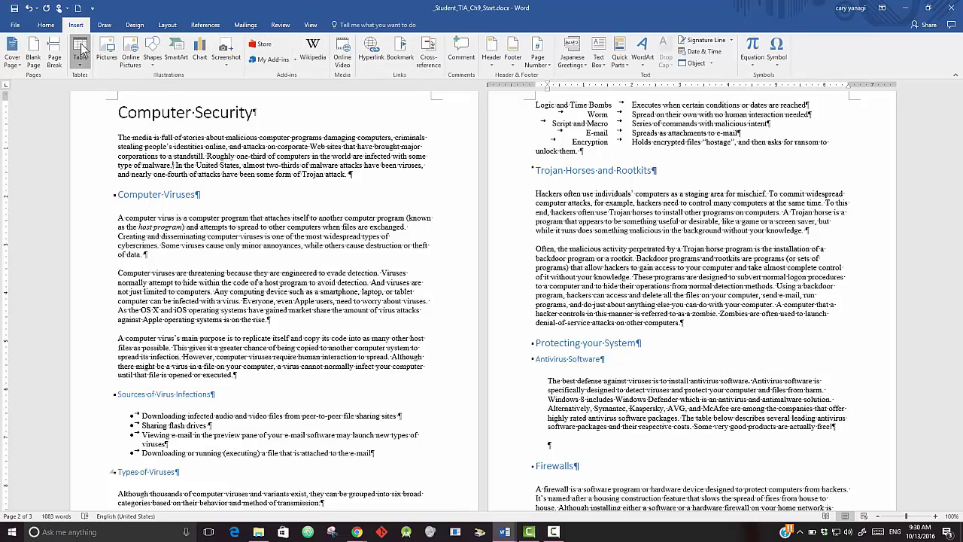
{"action": "left_click", "coordinate": [80, 50]}
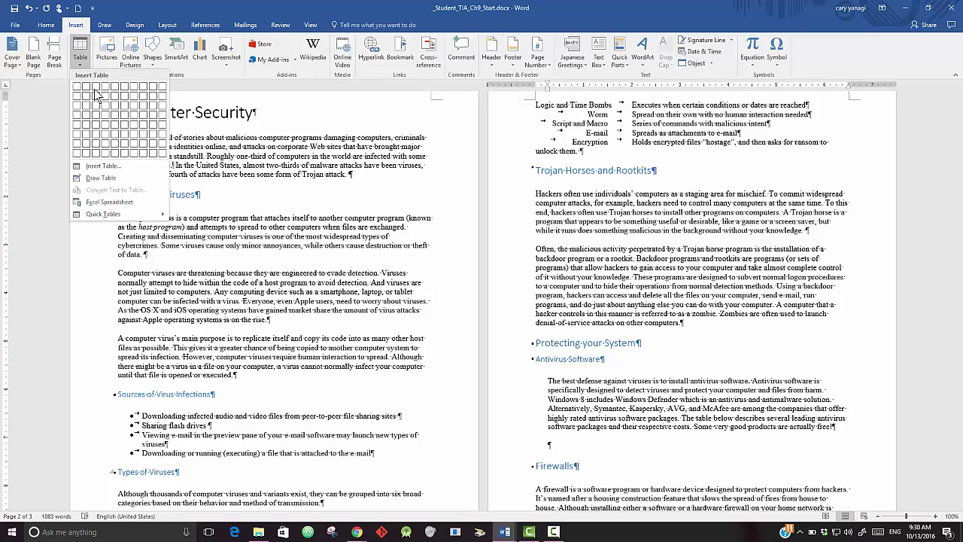
{"action": "left_click", "coordinate": [113, 165]}
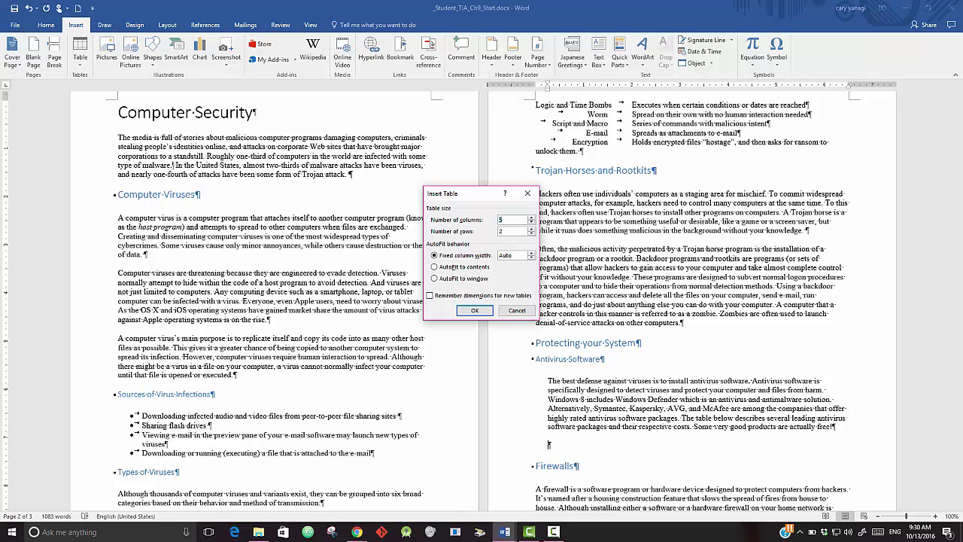
{"action": "double_click", "coordinate": [503, 219]}
{"action": "type", "text": "3"}
{"action": "key", "text": "Tab"}
{"action": "type", "text": "4"}
{"action": "left_click", "coordinate": [474, 310]}
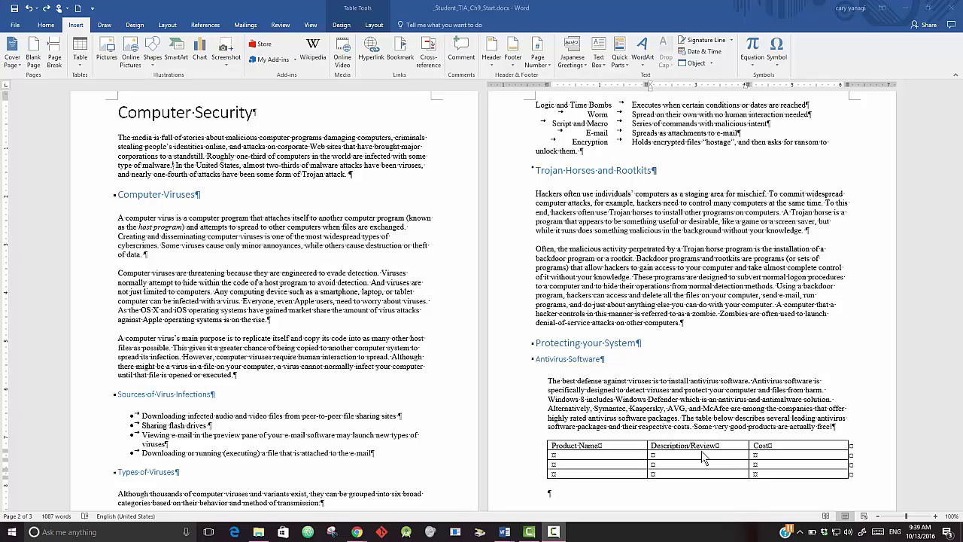
- Set the preferred width of the table's Description/Review column to 3.5 inches
{"action": "left_click", "coordinate": [696, 445]}
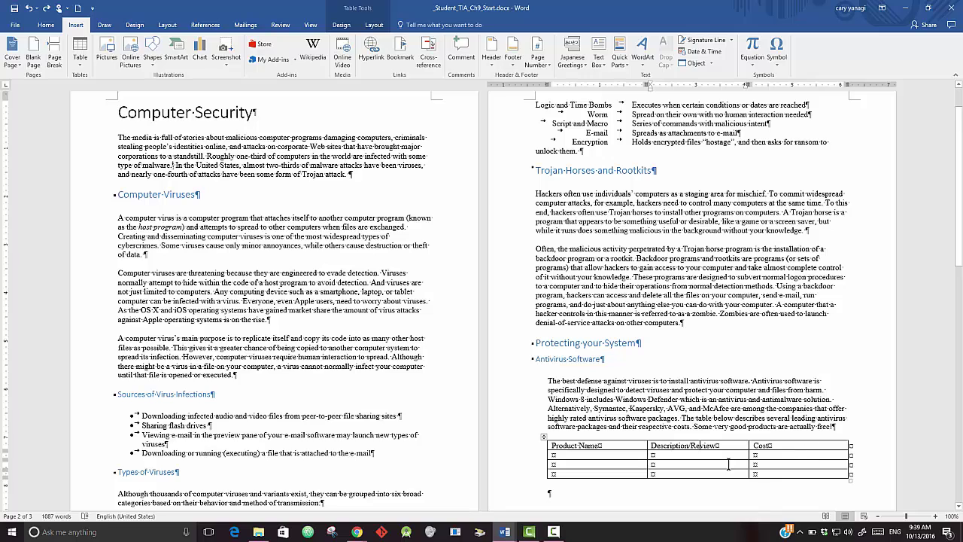
{"action": "right_click", "coordinate": [692, 444]}
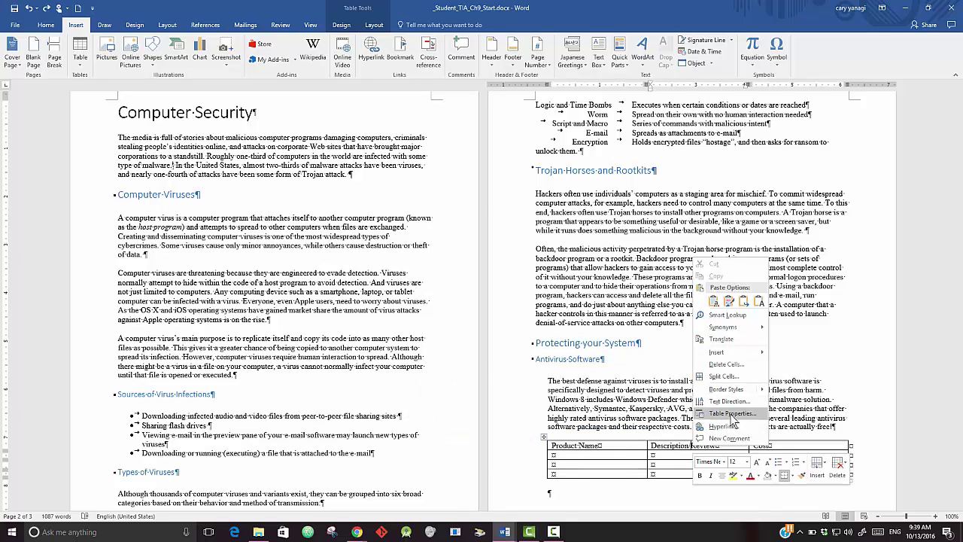
{"action": "left_click", "coordinate": [732, 414]}
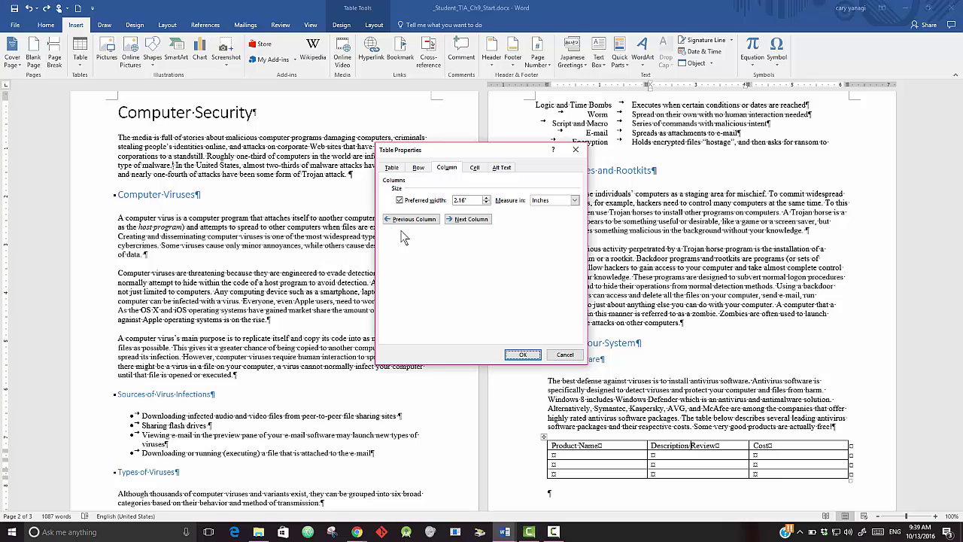
{"action": "double_click", "coordinate": [468, 200]}
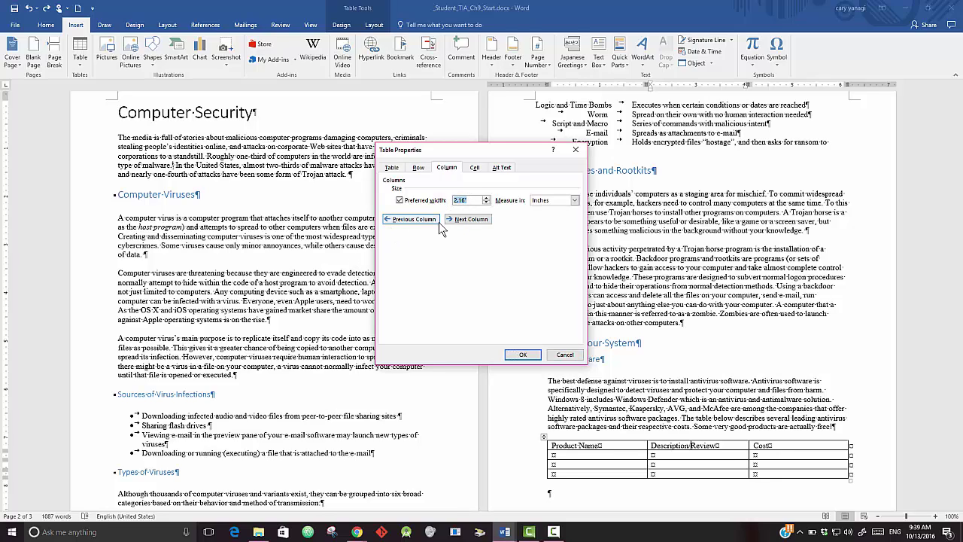
{"action": "type", "text": "3.5"}
{"action": "key", "text": "Return"}
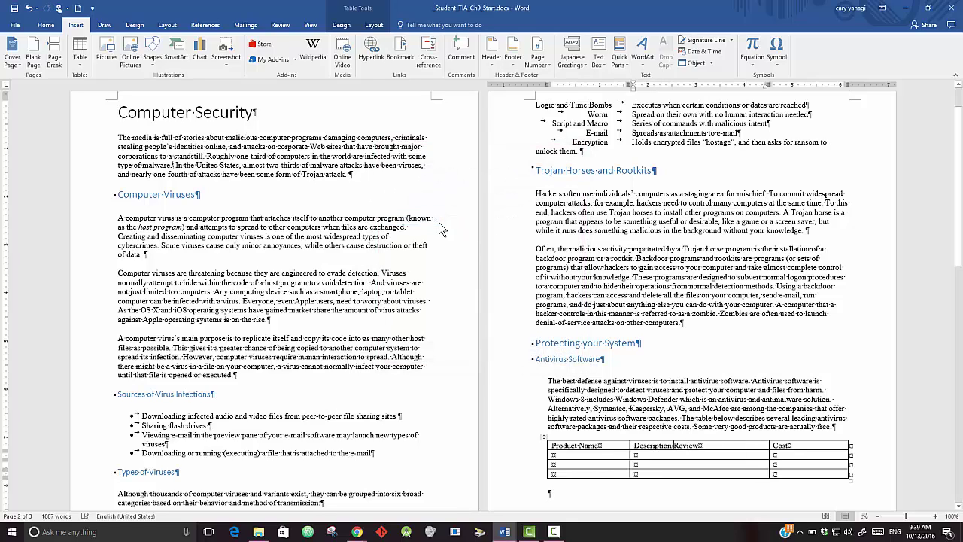
- Reduce the preferred width of the table's Cost column
{"action": "left_click", "coordinate": [810, 444]}
{"action": "right_click", "coordinate": [808, 449]}
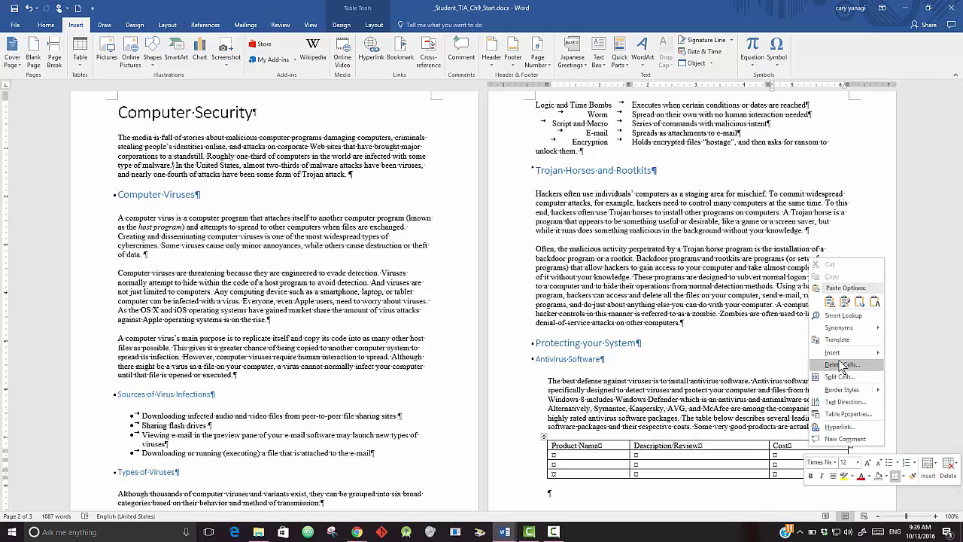
{"action": "left_click", "coordinate": [850, 415]}
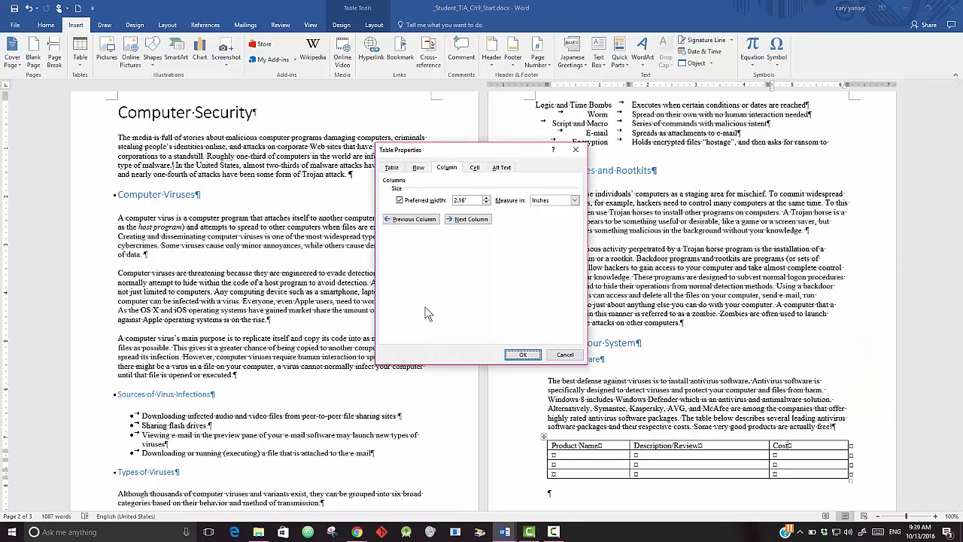
{"action": "double_click", "coordinate": [466, 199]}
{"action": "key", "text": "Return"}
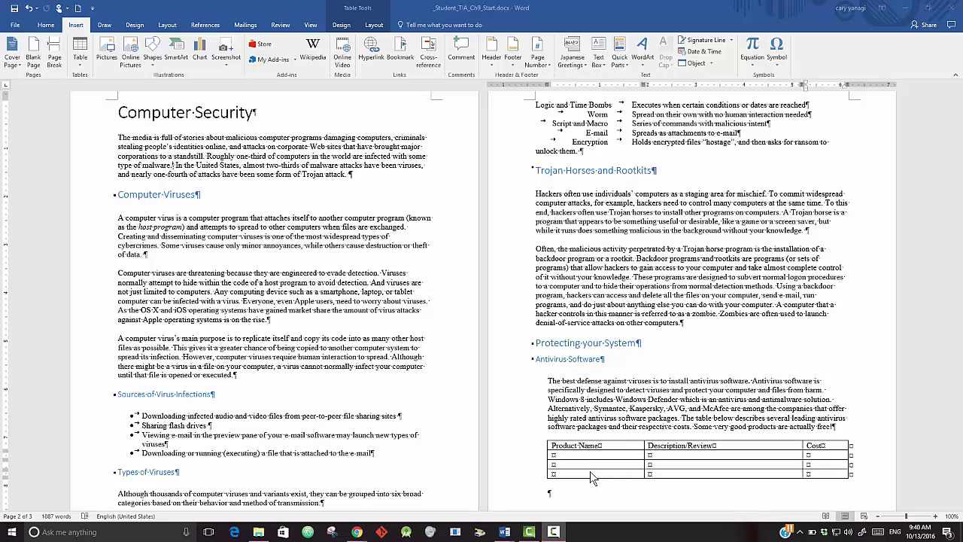
- Insert a row above the table's Product Name heading row and merge its cells into one
{"action": "left_click", "coordinate": [558, 448]}
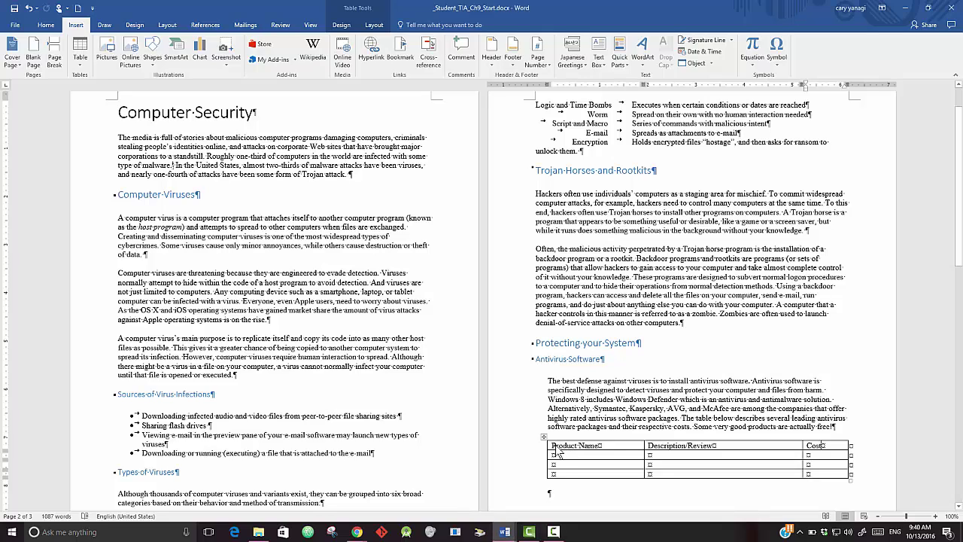
{"action": "left_click", "coordinate": [557, 447]}
{"action": "right_click", "coordinate": [558, 447]}
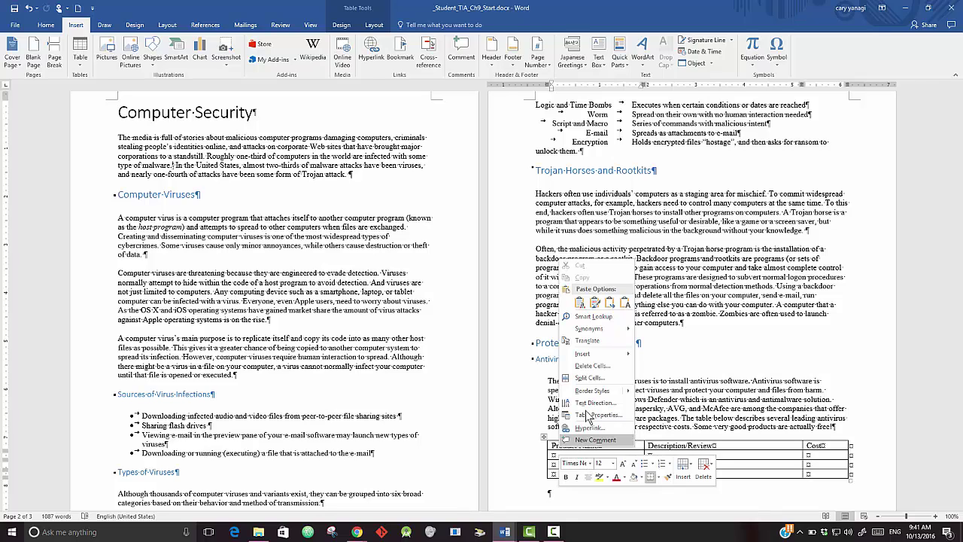
{"action": "mouse_move", "coordinate": [602, 354]}
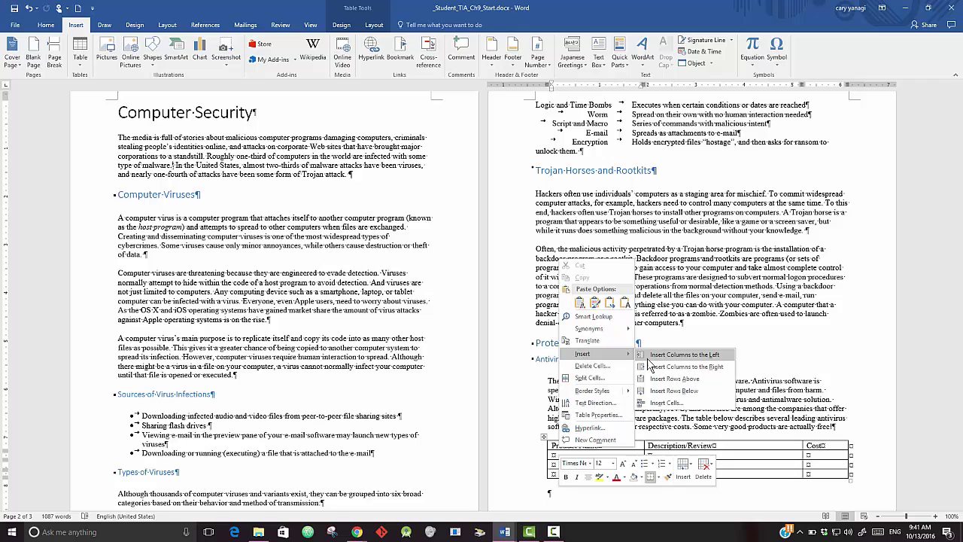
{"action": "left_click", "coordinate": [683, 383]}
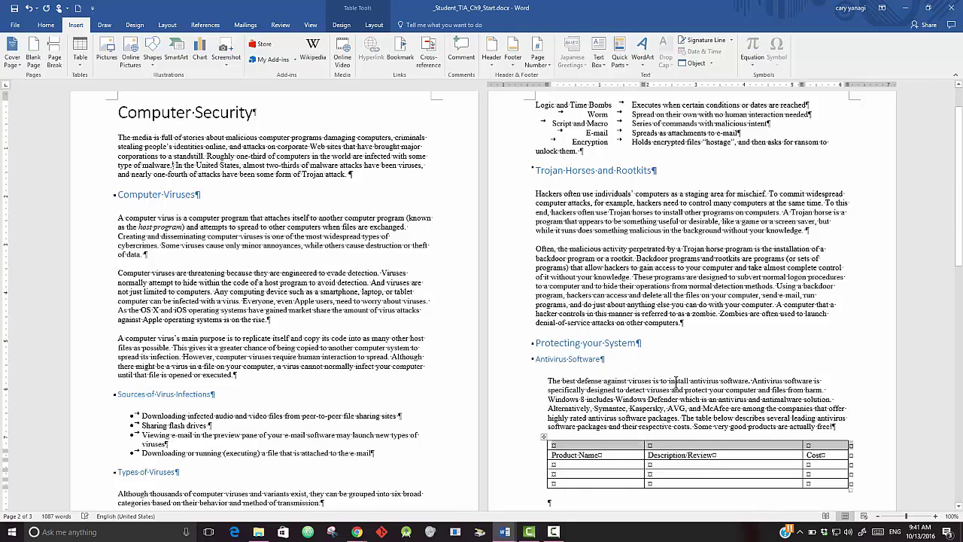
{"action": "right_click", "coordinate": [689, 451]}
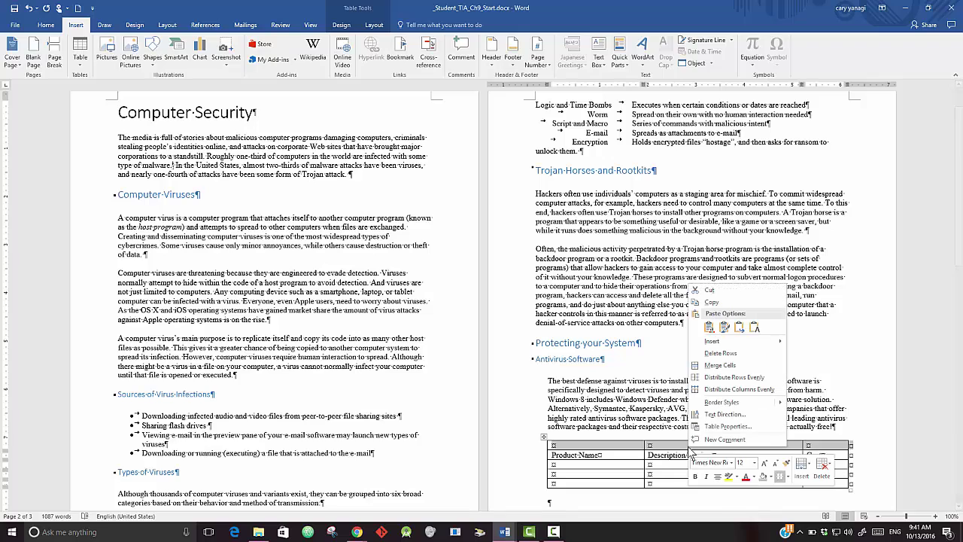
{"action": "left_click", "coordinate": [720, 366]}
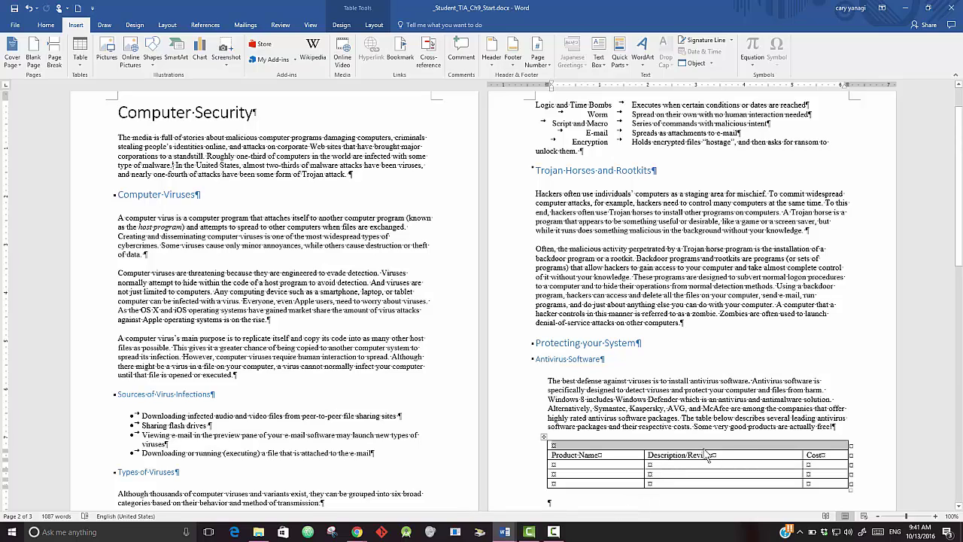
- Insert a row below the last row of the antivirus table
{"action": "left_click", "coordinate": [741, 456]}
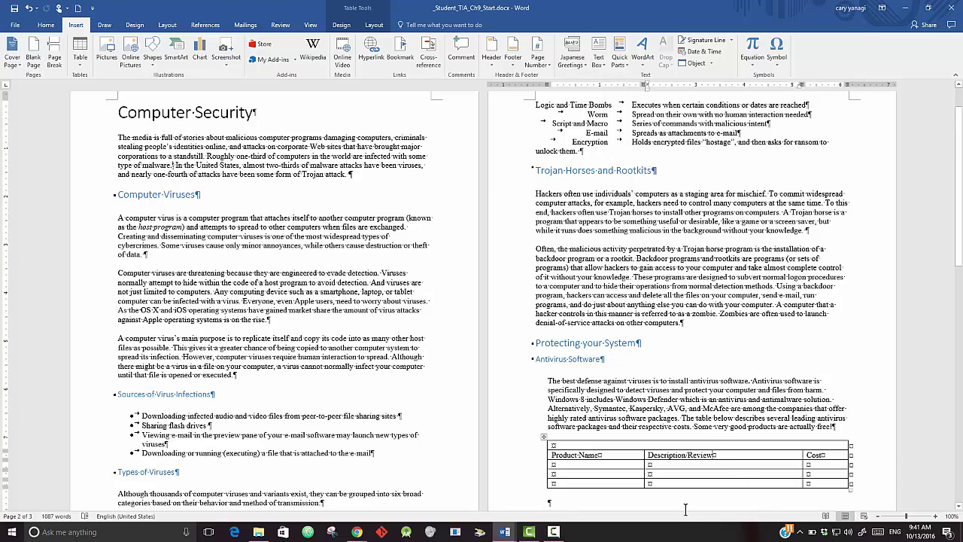
{"action": "left_click", "coordinate": [599, 483]}
{"action": "right_click", "coordinate": [600, 483]}
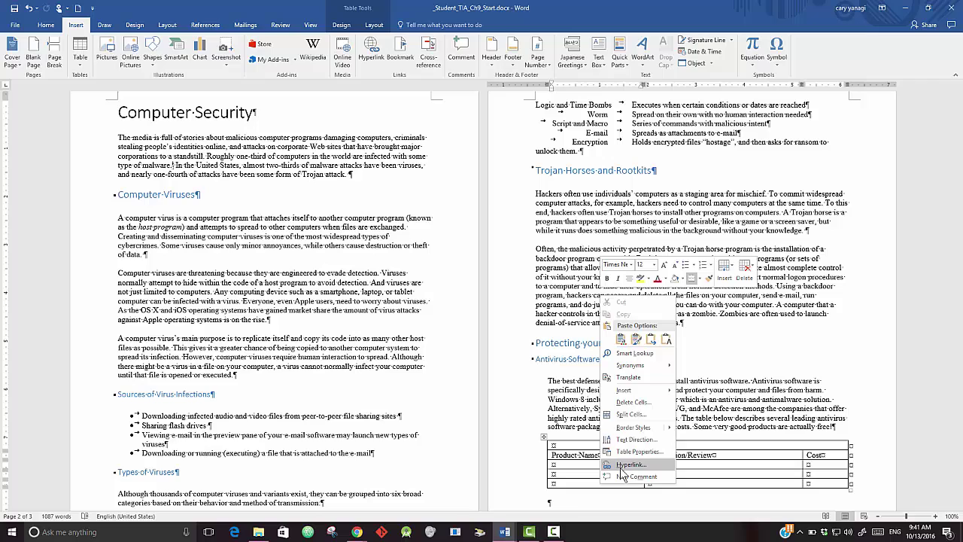
{"action": "mouse_move", "coordinate": [658, 390]}
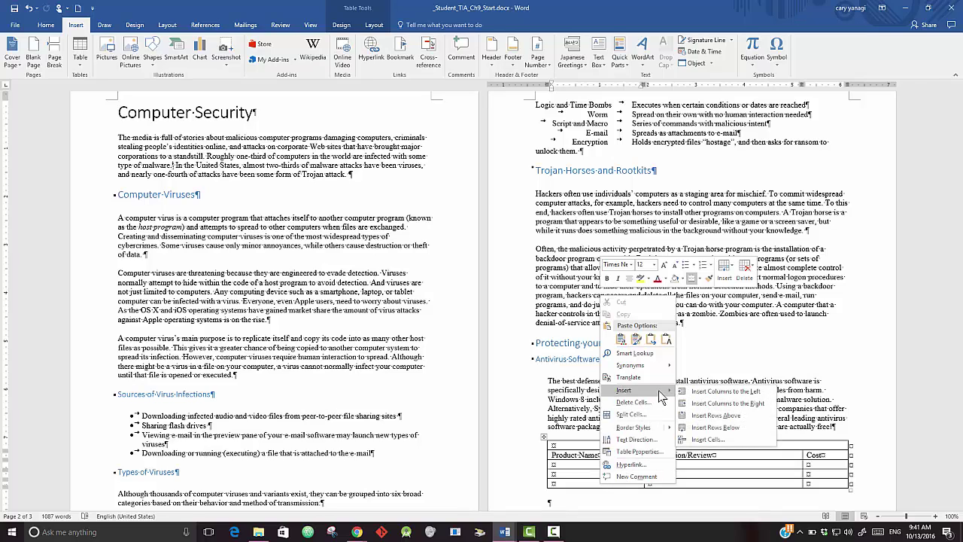
{"action": "left_click", "coordinate": [727, 429]}
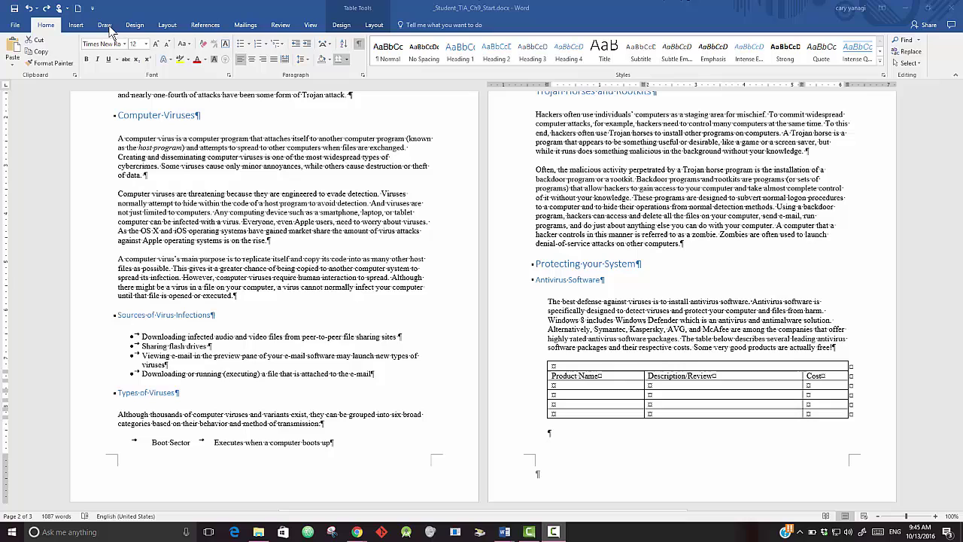
- Add page numbers at the bottom of the page in the Plain Number 3 style, then close the footer
{"action": "left_click", "coordinate": [75, 27]}
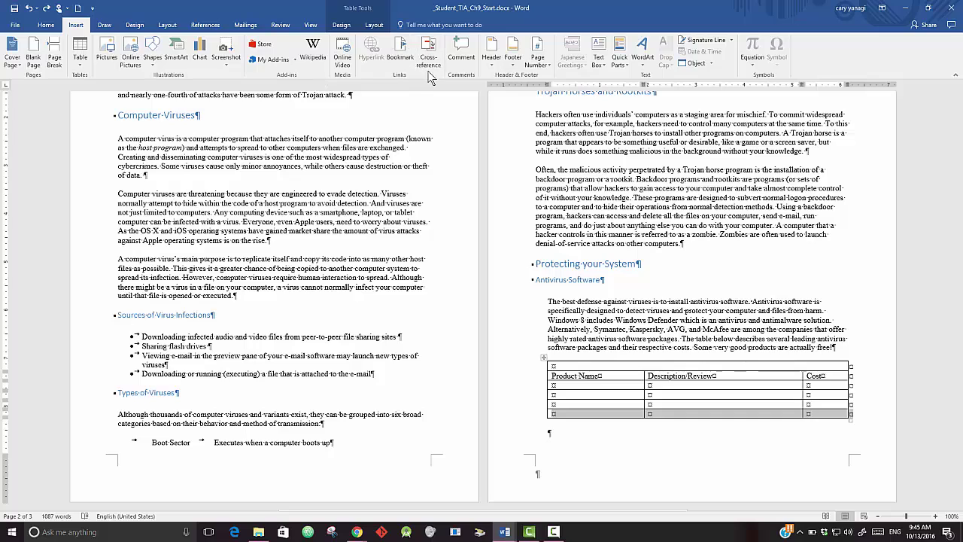
{"action": "left_click", "coordinate": [536, 55]}
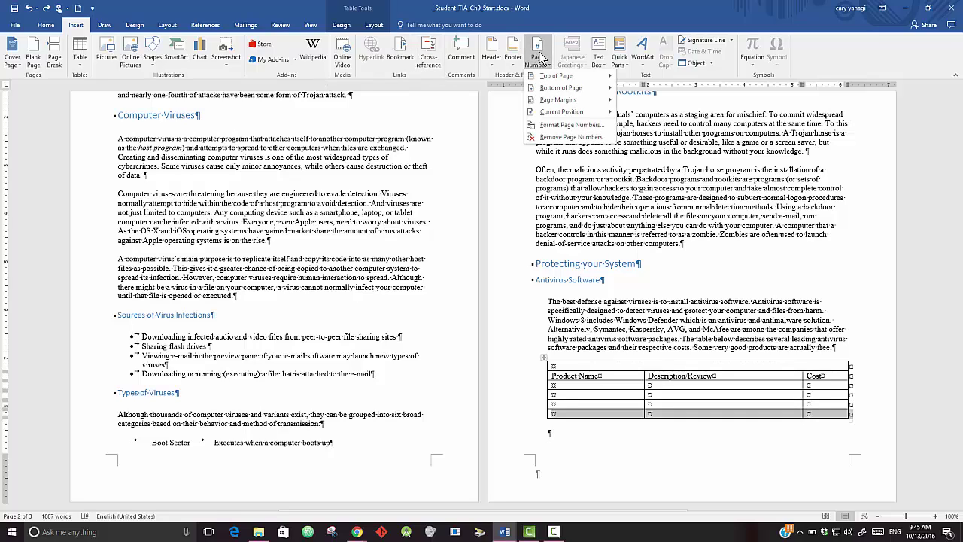
{"action": "mouse_move", "coordinate": [564, 92]}
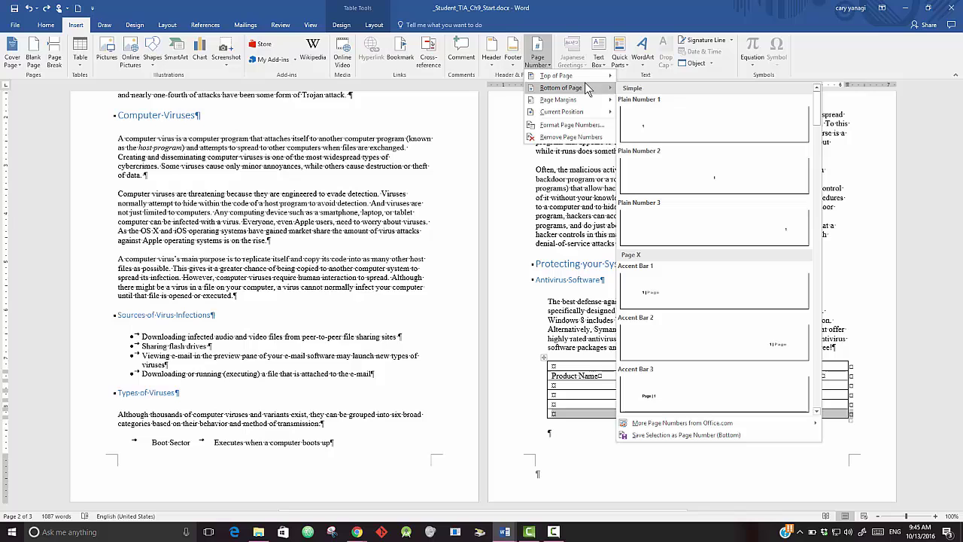
{"action": "left_click", "coordinate": [664, 215]}
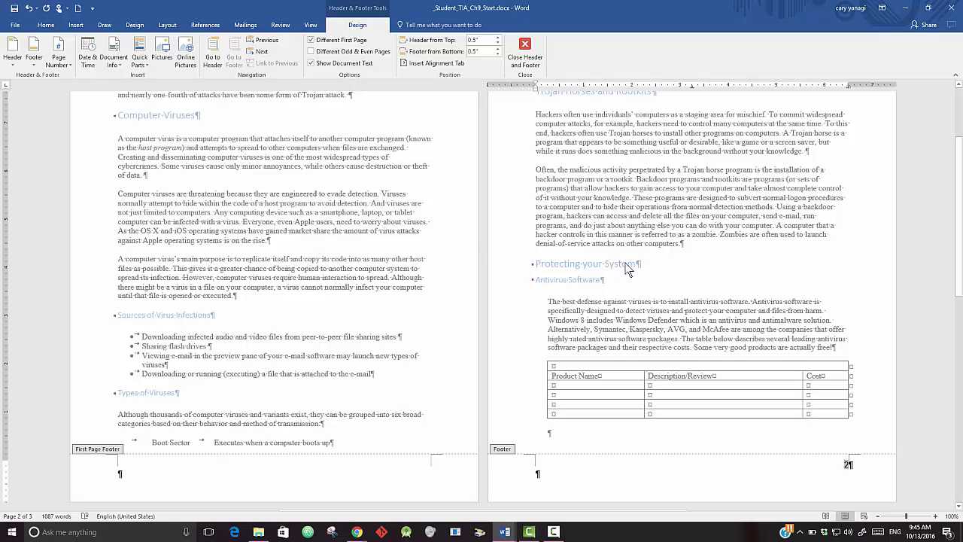
{"action": "left_click", "coordinate": [525, 55]}
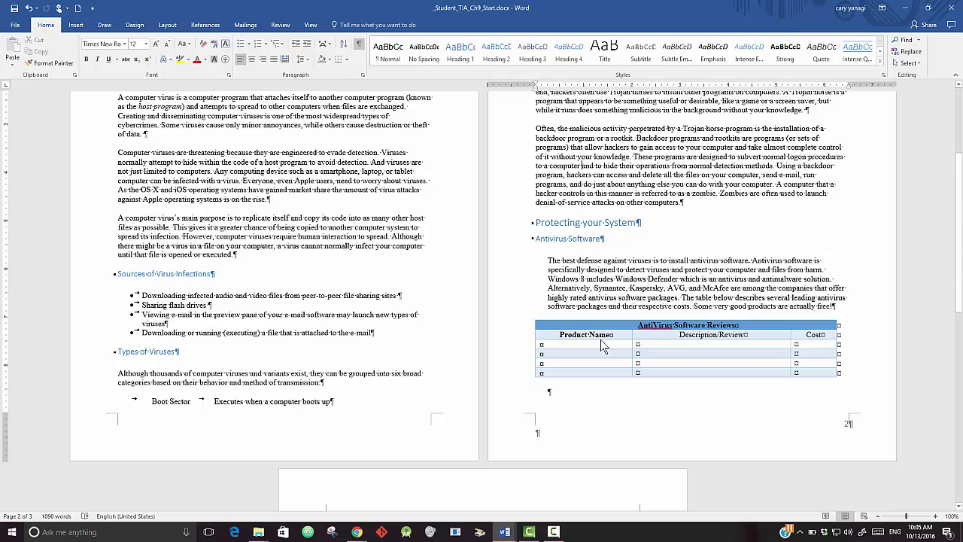
- Select the whole AntiVirus Software Reviews table and display the full set of table styles
{"action": "left_click_drag", "start_coordinate": [582, 326], "coordinate": [823, 374]}
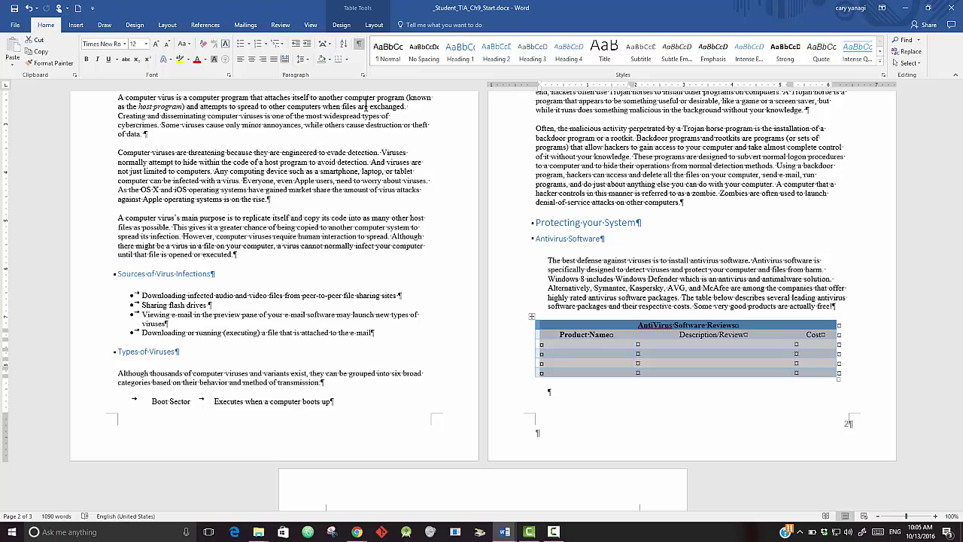
{"action": "left_click", "coordinate": [341, 25]}
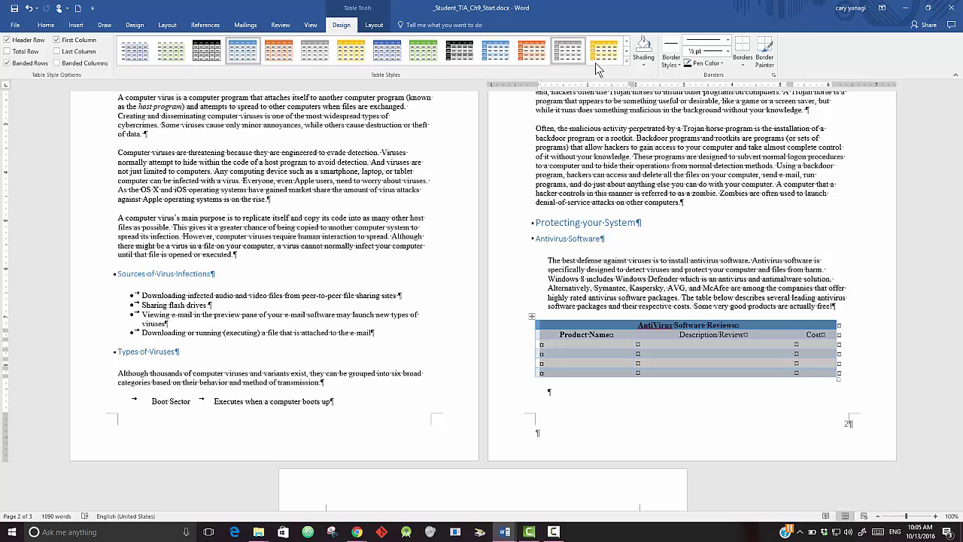
{"action": "left_click", "coordinate": [626, 62]}
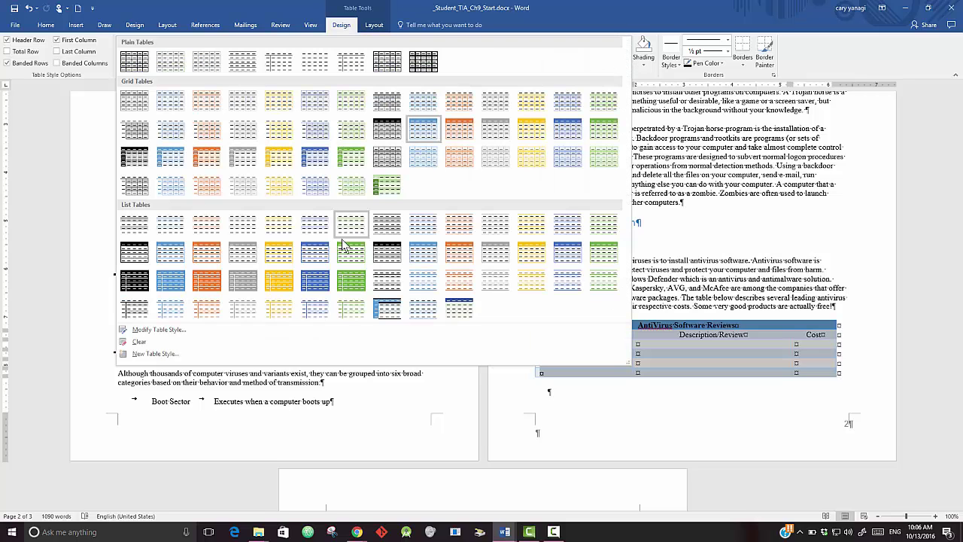